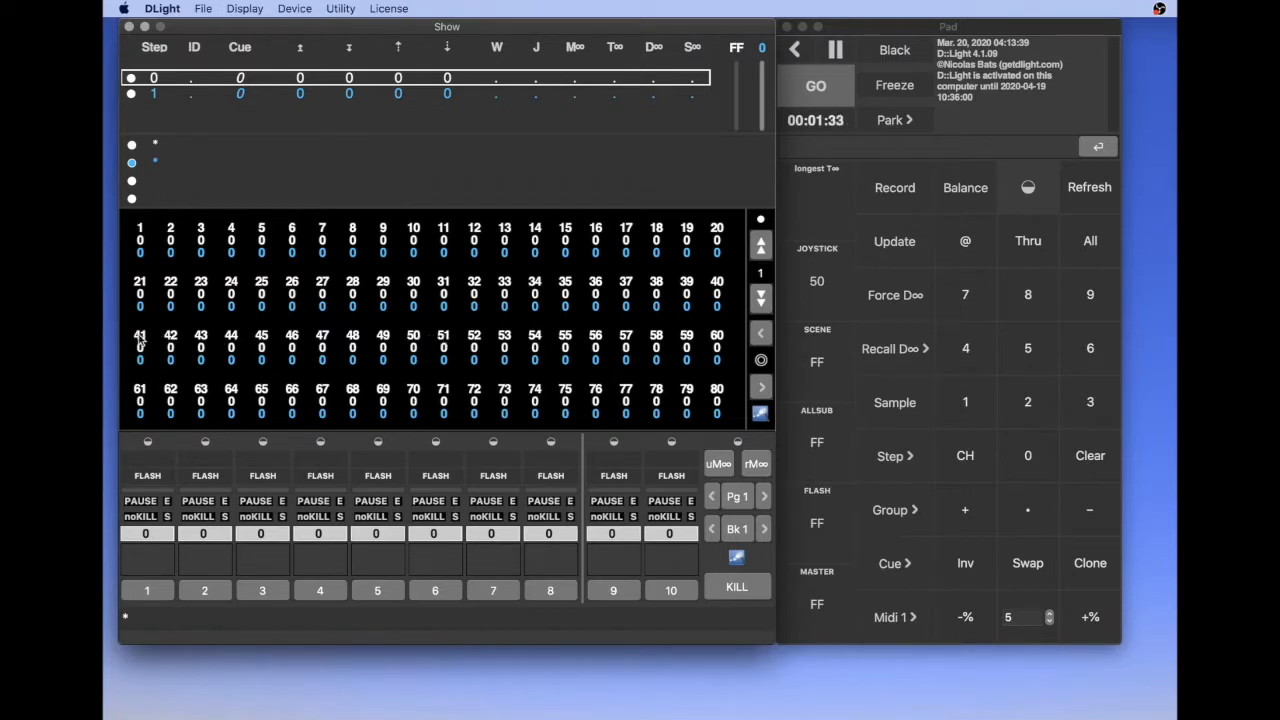
# - Select channels 41 through 51 and raise their level to full (FF)
pyautogui.click(140, 342)
pyautogui.keyDown('shift'); pyautogui.click(445, 341); pyautogui.keyUp('shift')
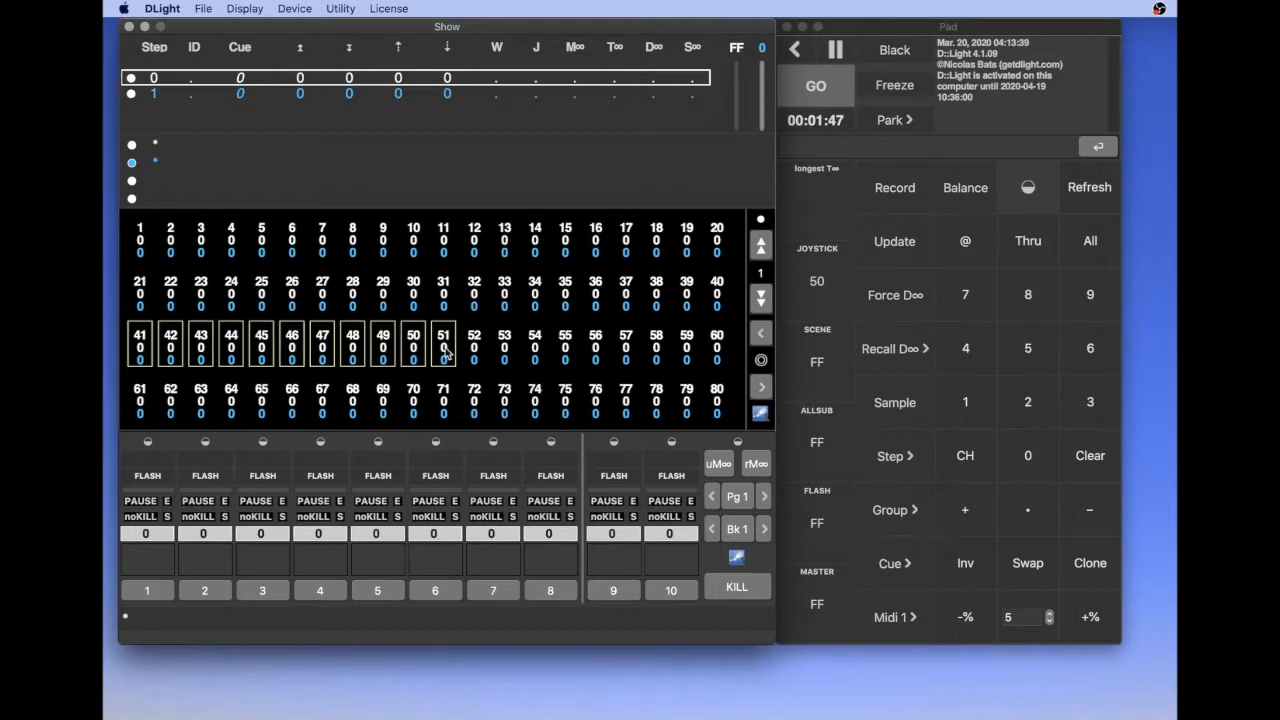
pyautogui.moveTo(447, 352); pyautogui.dragTo(403, 7)
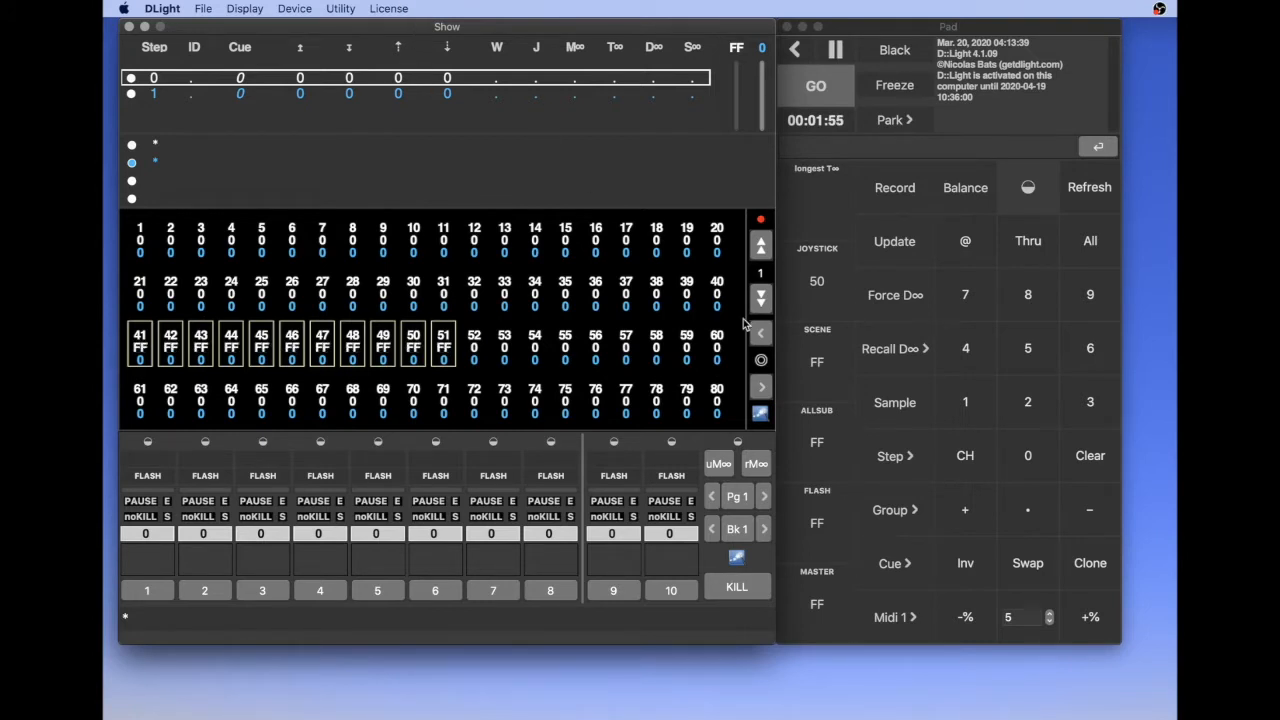
# - Set the selected channels 41 through 51 to level 0, and bring them back to full (FF)
pyautogui.click(1045, 460)
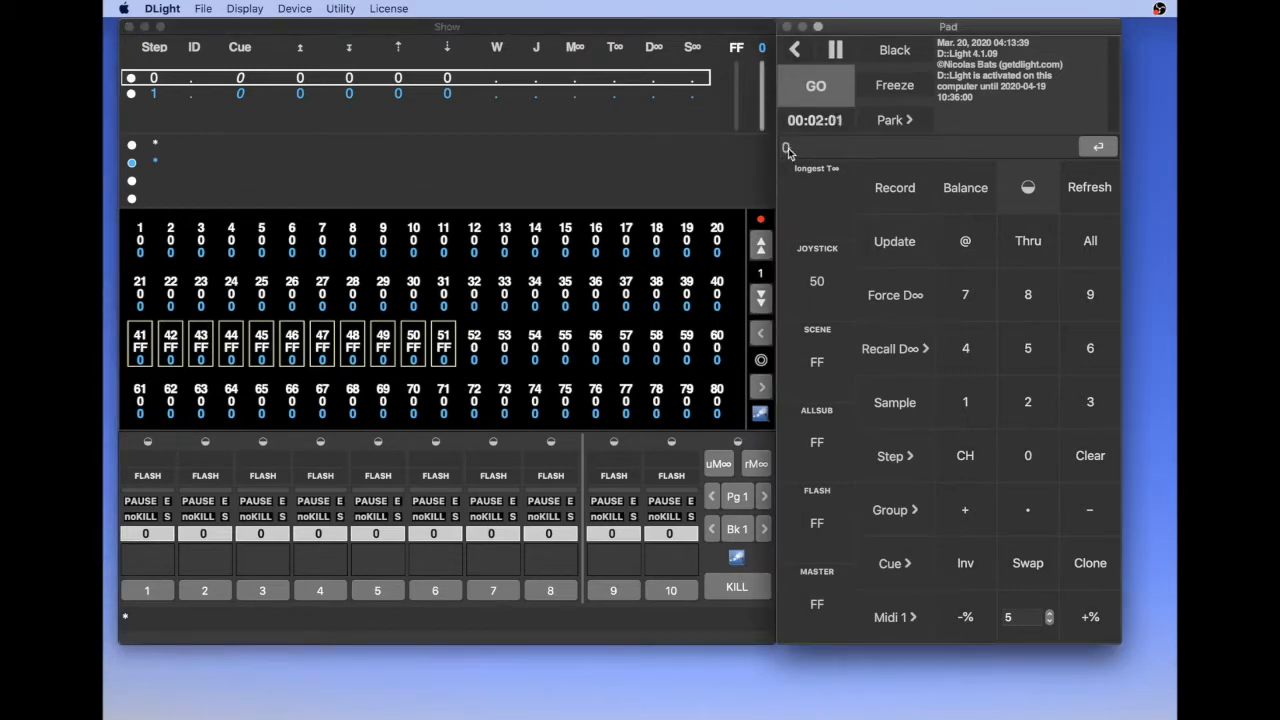
pyautogui.click(960, 255)
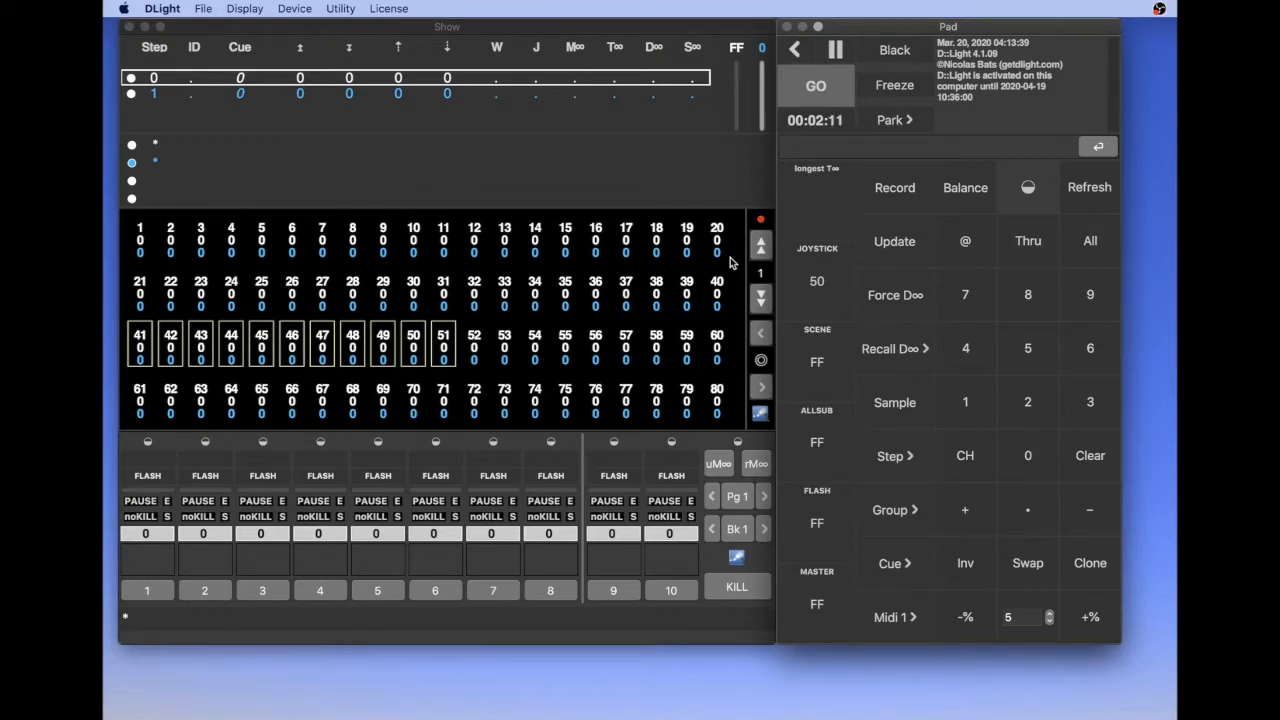
pyautogui.press('f')
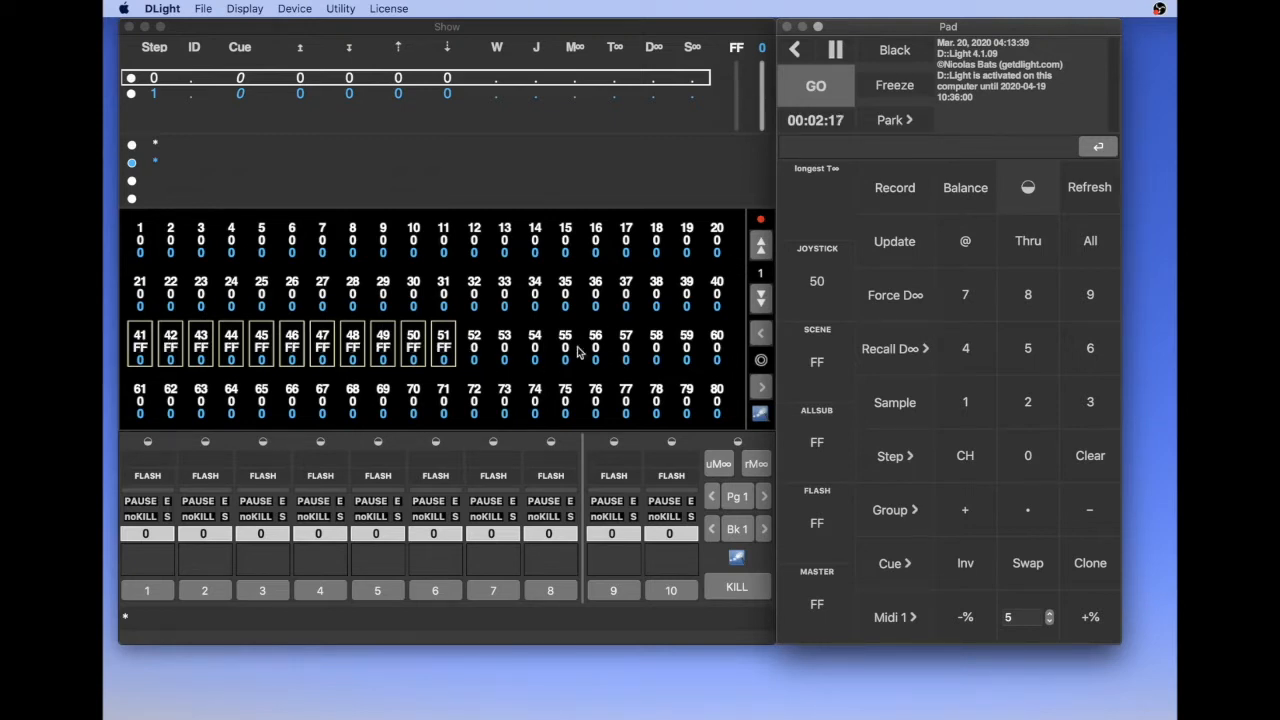
# - Start recording channels 41 through 51 as Group 1, with the option to record only selected channels
pyautogui.click(900, 511)
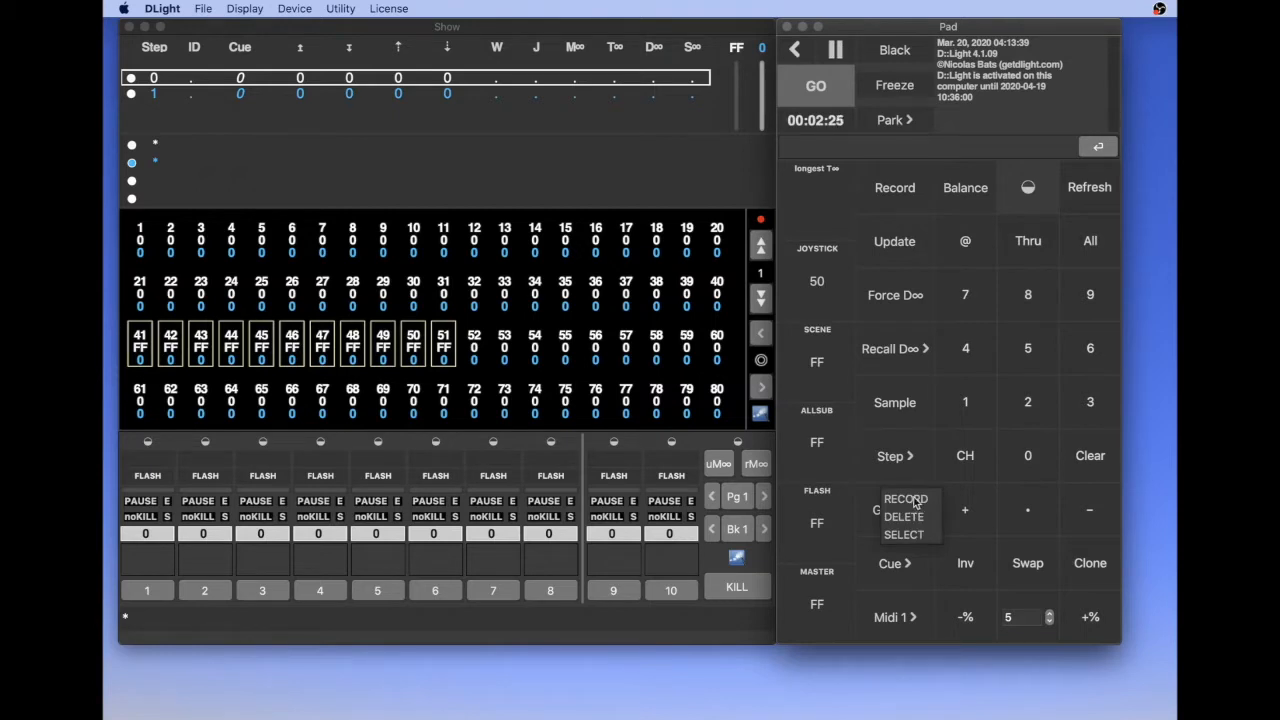
pyautogui.click(912, 499)
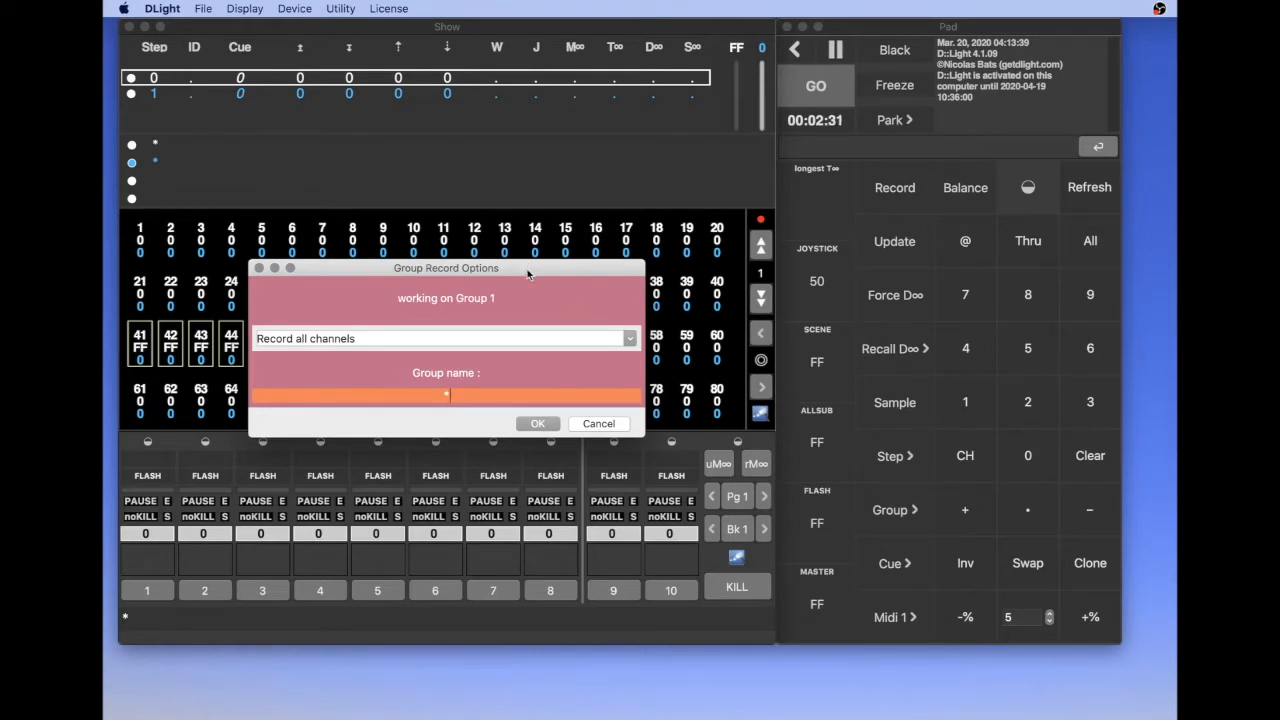
pyautogui.moveTo(528, 274); pyautogui.dragTo(857, 267)
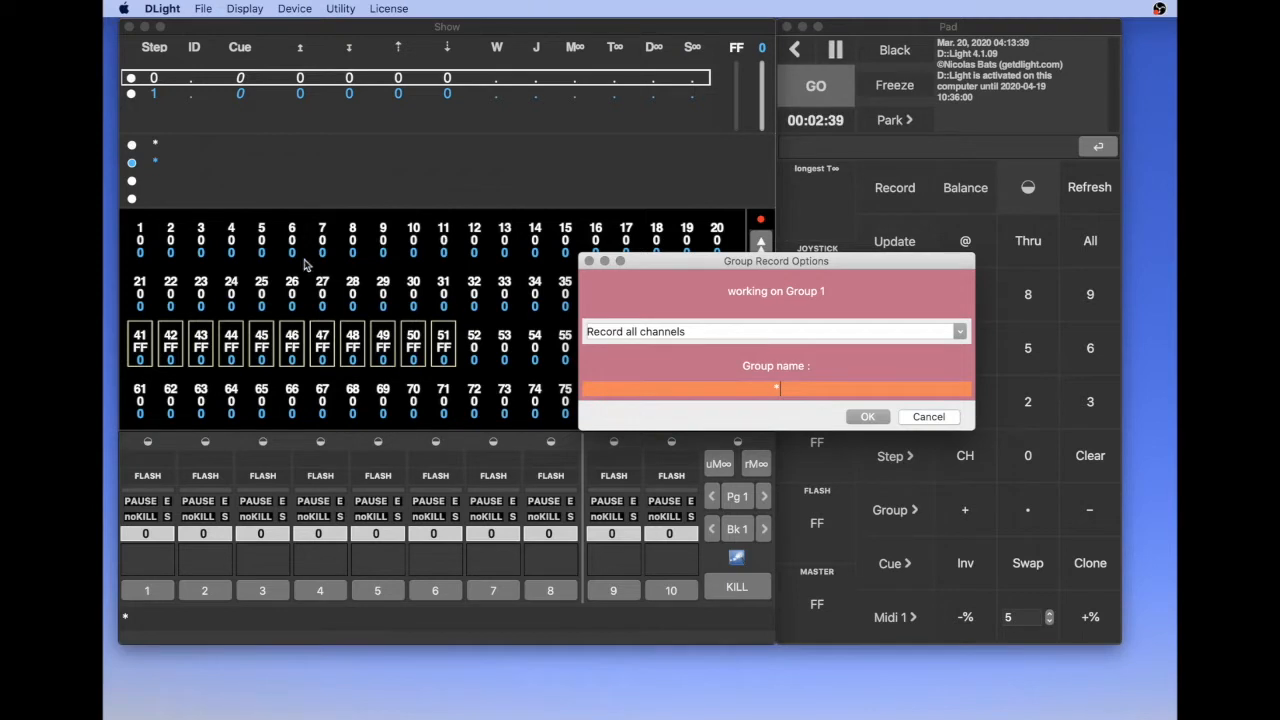
pyautogui.click(899, 332)
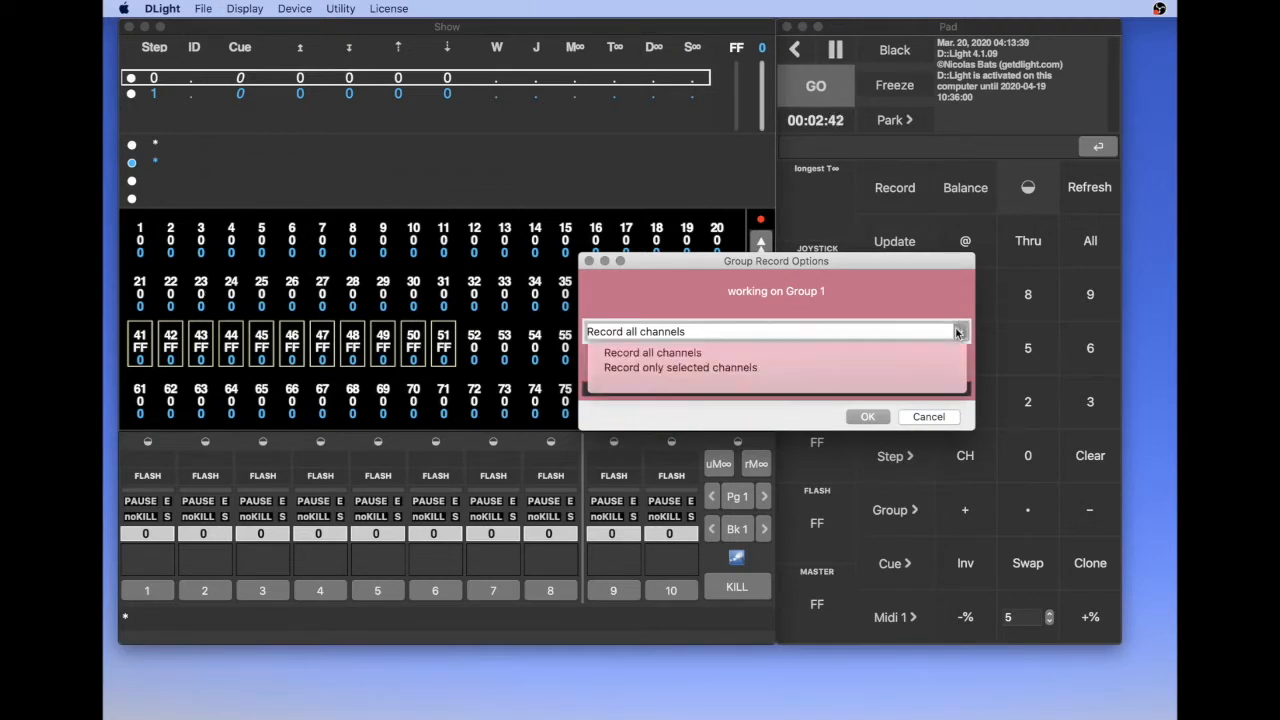
pyautogui.click(704, 368)
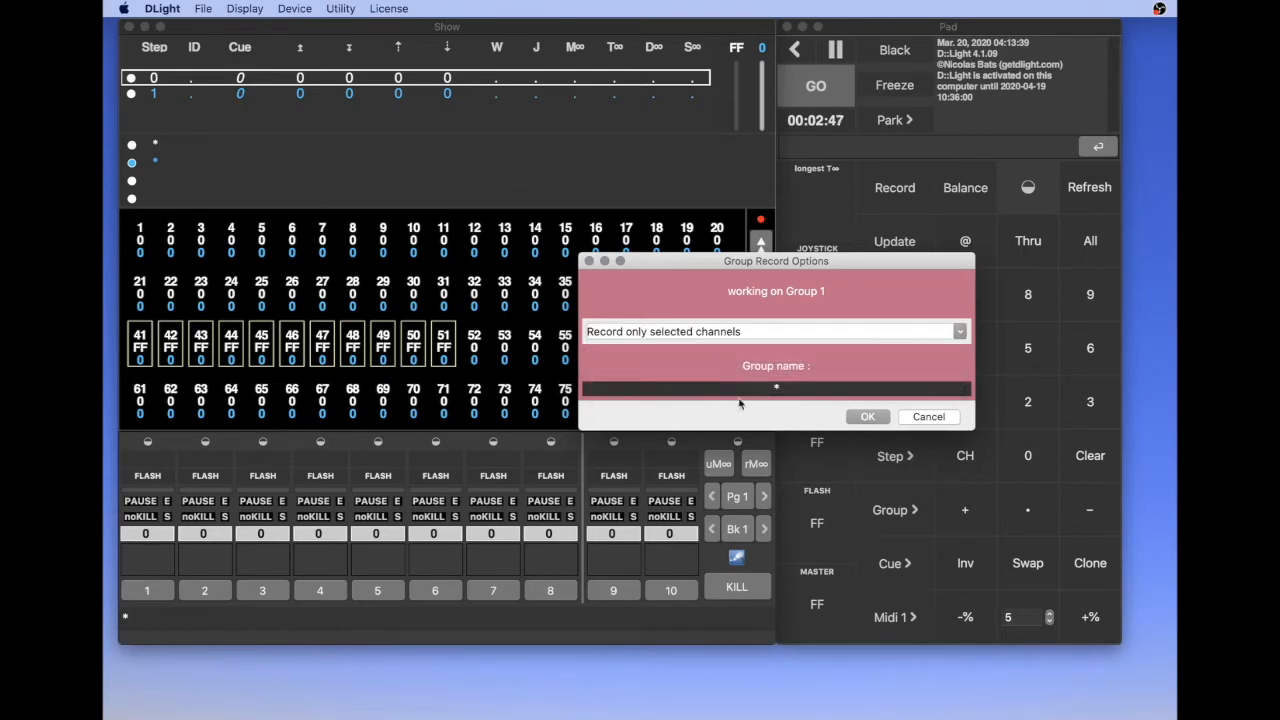
# - Name Group 1 "ContreJour Froid" and confirm the recording
pyautogui.click(787, 390)
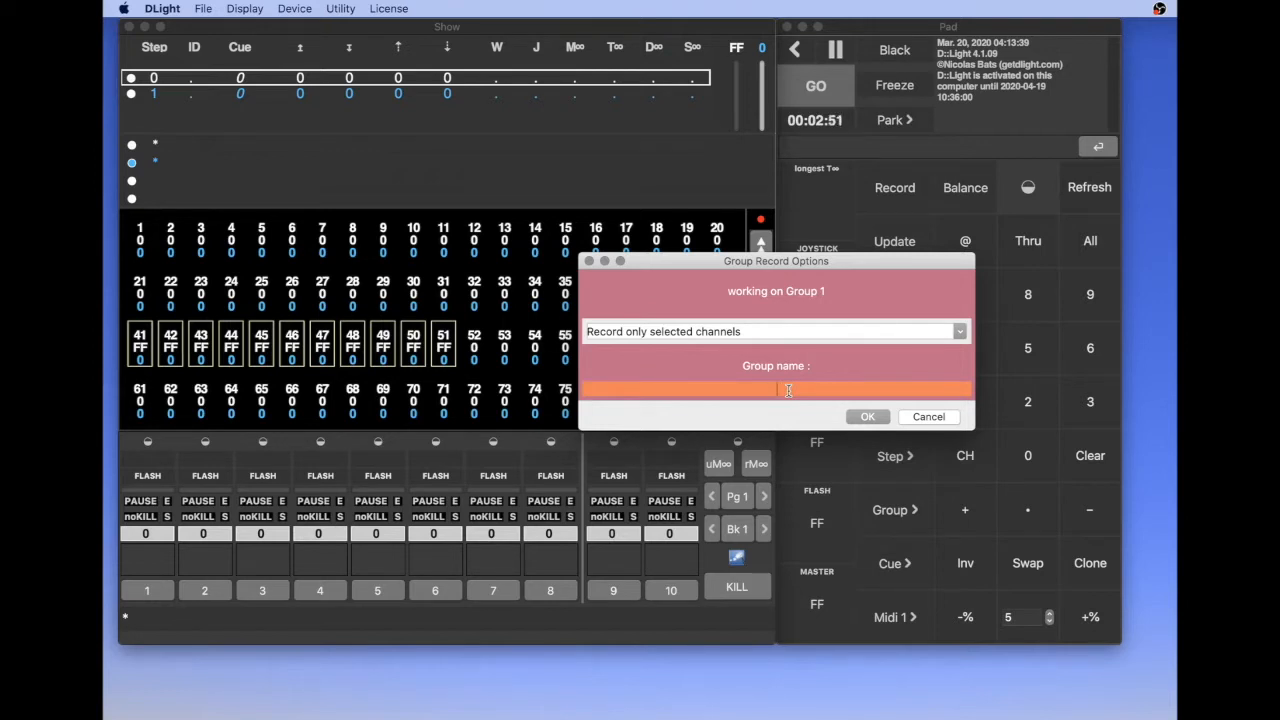
pyautogui.write('Cor')
pyautogui.write('tre-jour')
pyautogui.write(' Froid')
pyautogui.press('Return')
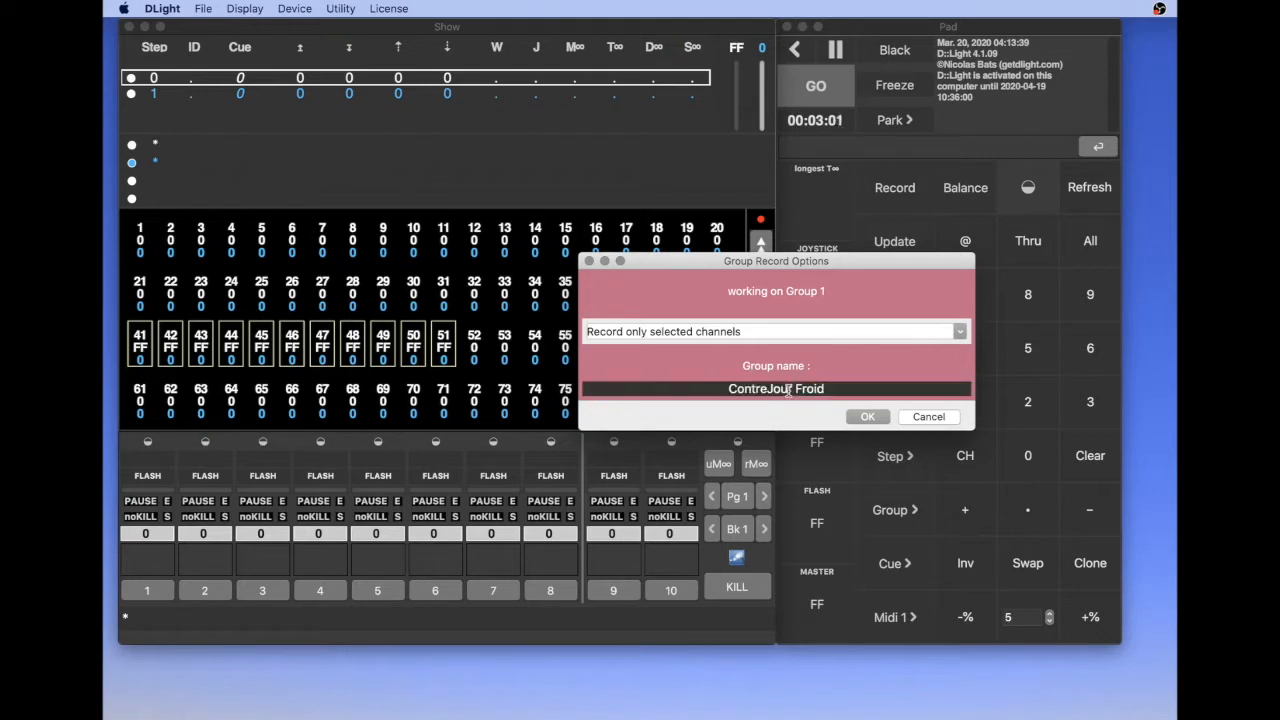
pyautogui.press('Return')
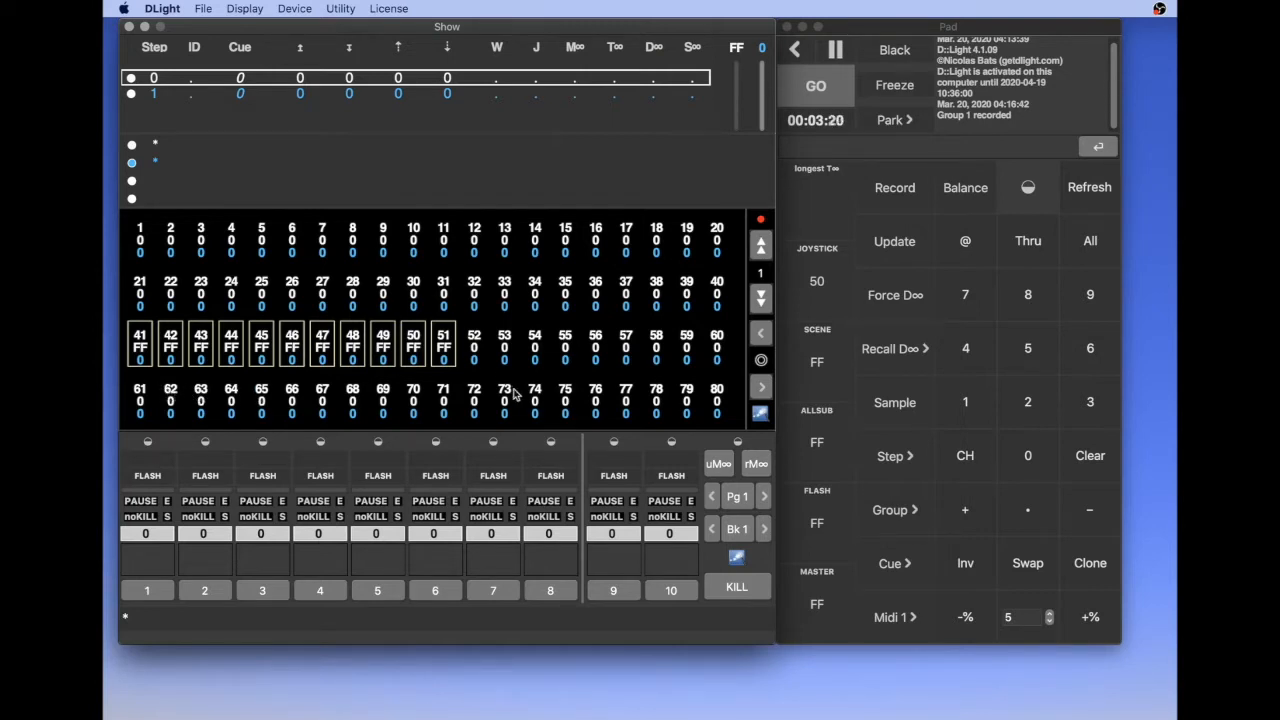
# - Select channels 62, 64, 66, 68, 70 and 72 and set them to full (FF)
pyautogui.click(171, 394)
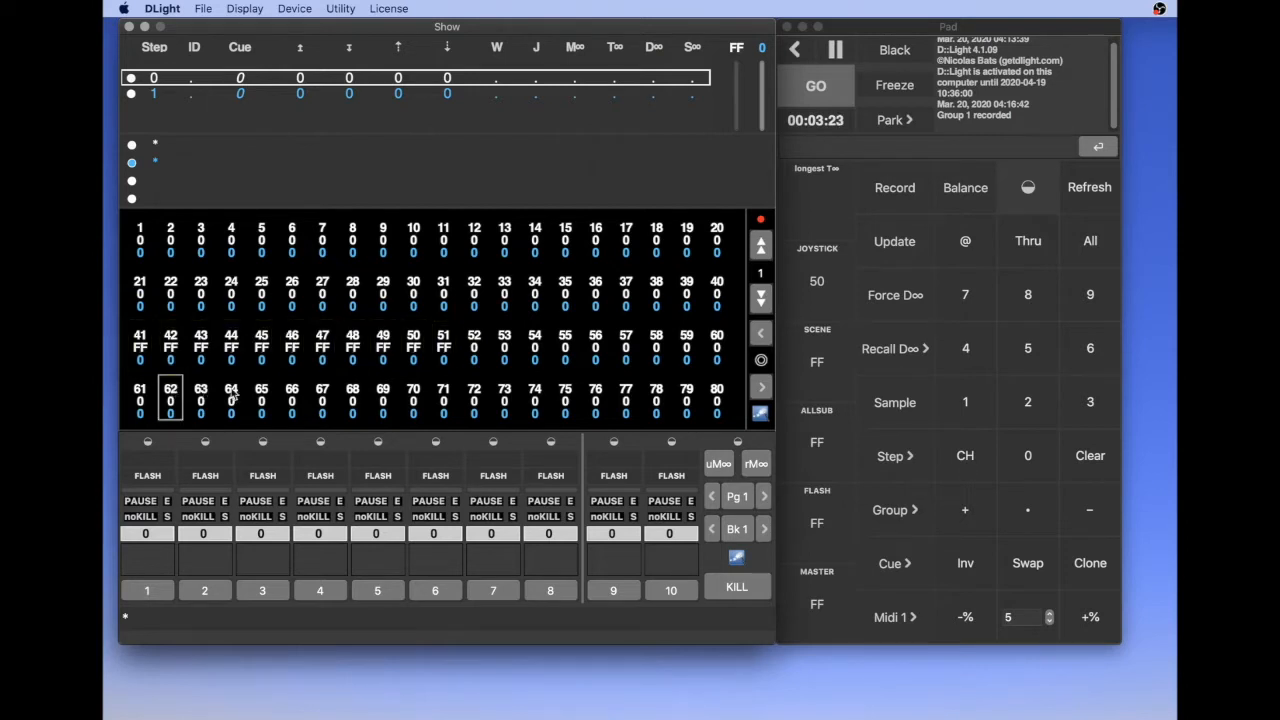
pyautogui.click(232, 396)
pyautogui.click(293, 397)
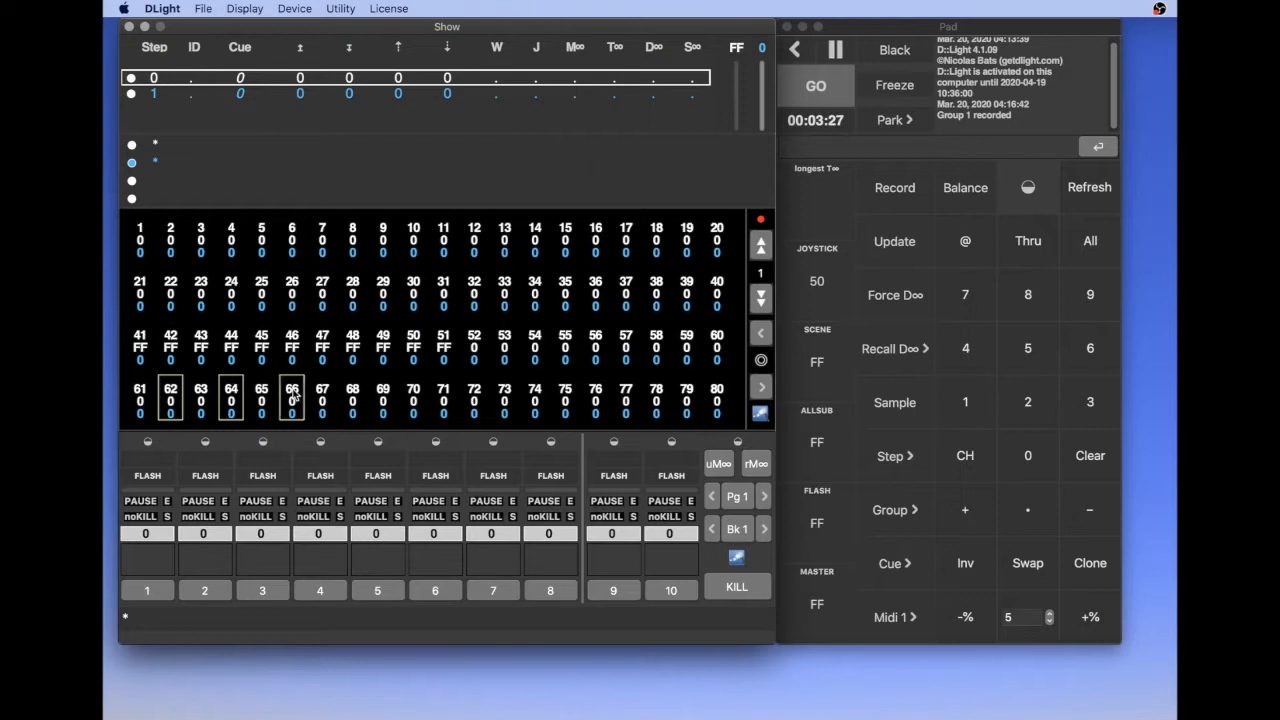
pyautogui.click(352, 397)
pyautogui.click(413, 396)
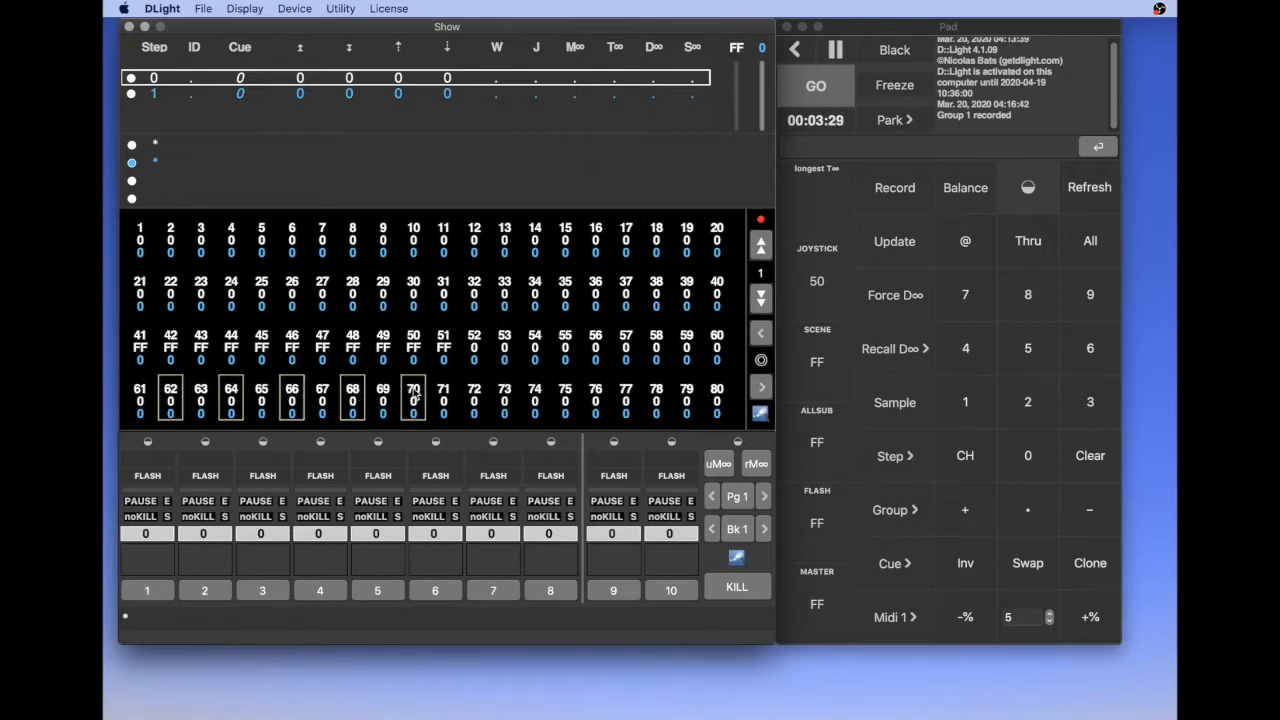
pyautogui.click(475, 397)
pyautogui.press('f')
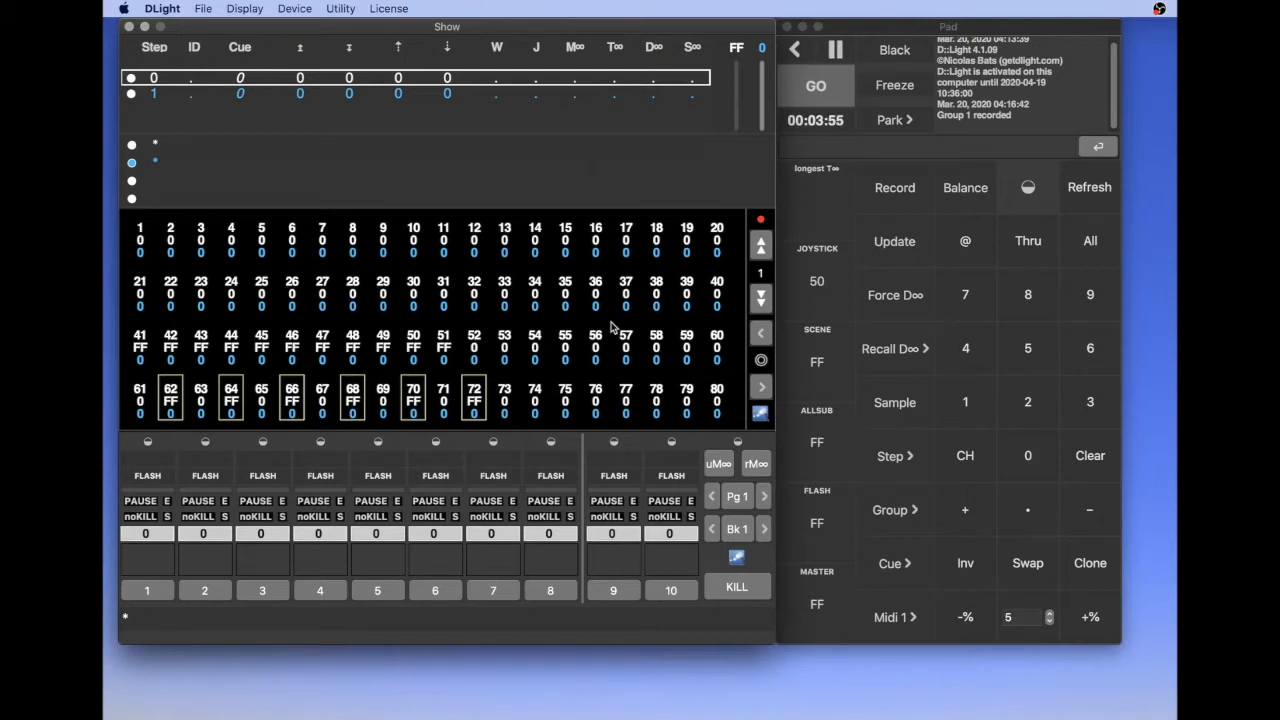
# - Record only the selected even channels 62 through 72 as Group 2, named "Face Chaude"
pyautogui.press('super+g')
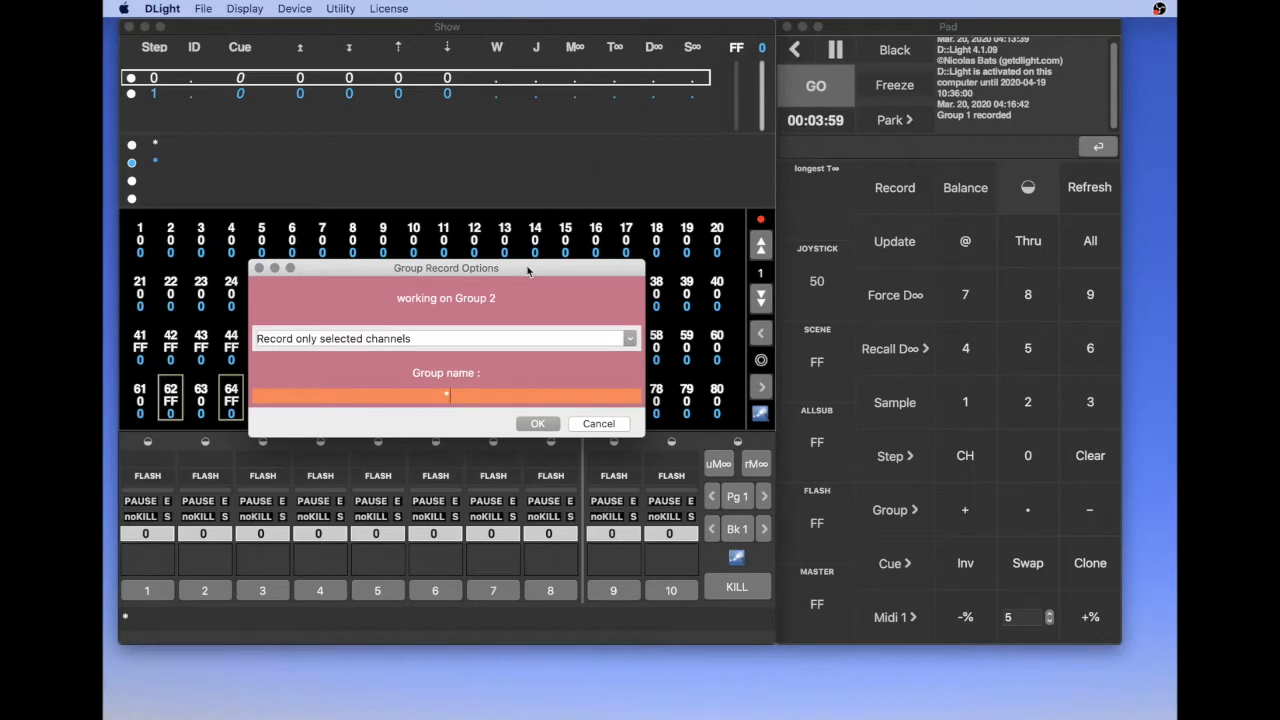
pyautogui.moveTo(528, 271); pyautogui.dragTo(778, 292)
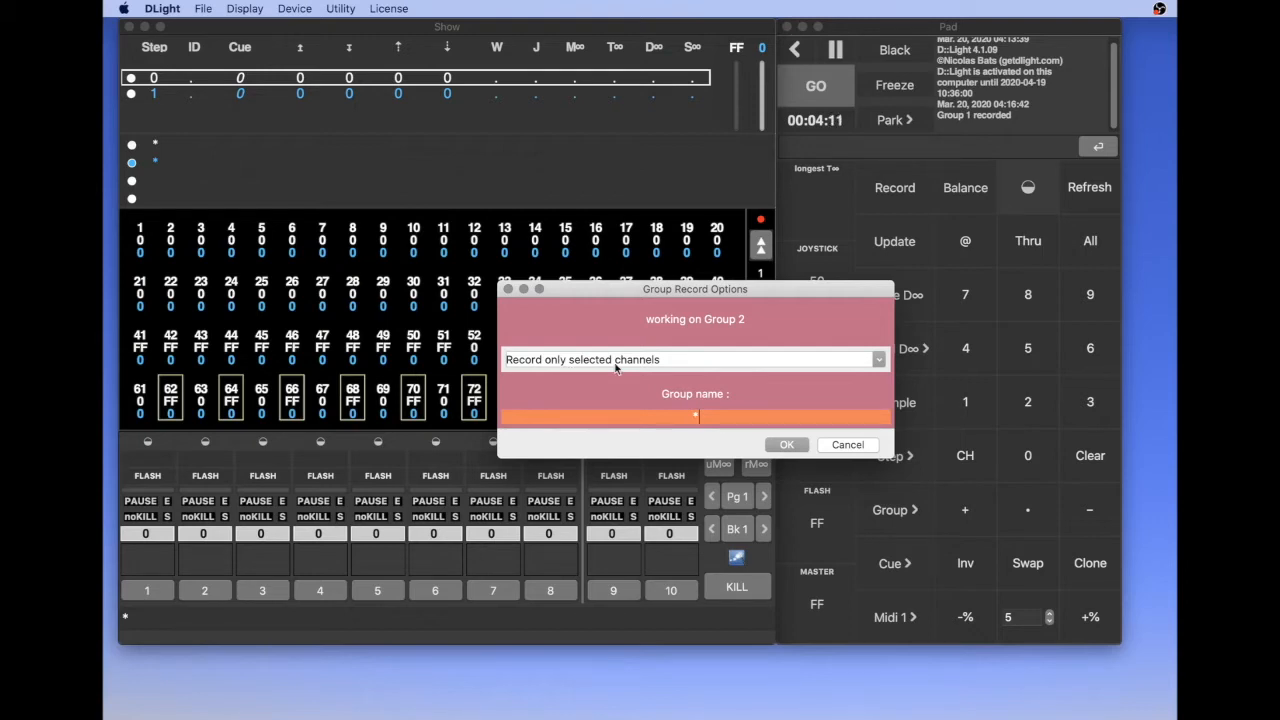
pyautogui.press('BackSpace')
pyautogui.write('Face Chaude')
pyautogui.press('Return')
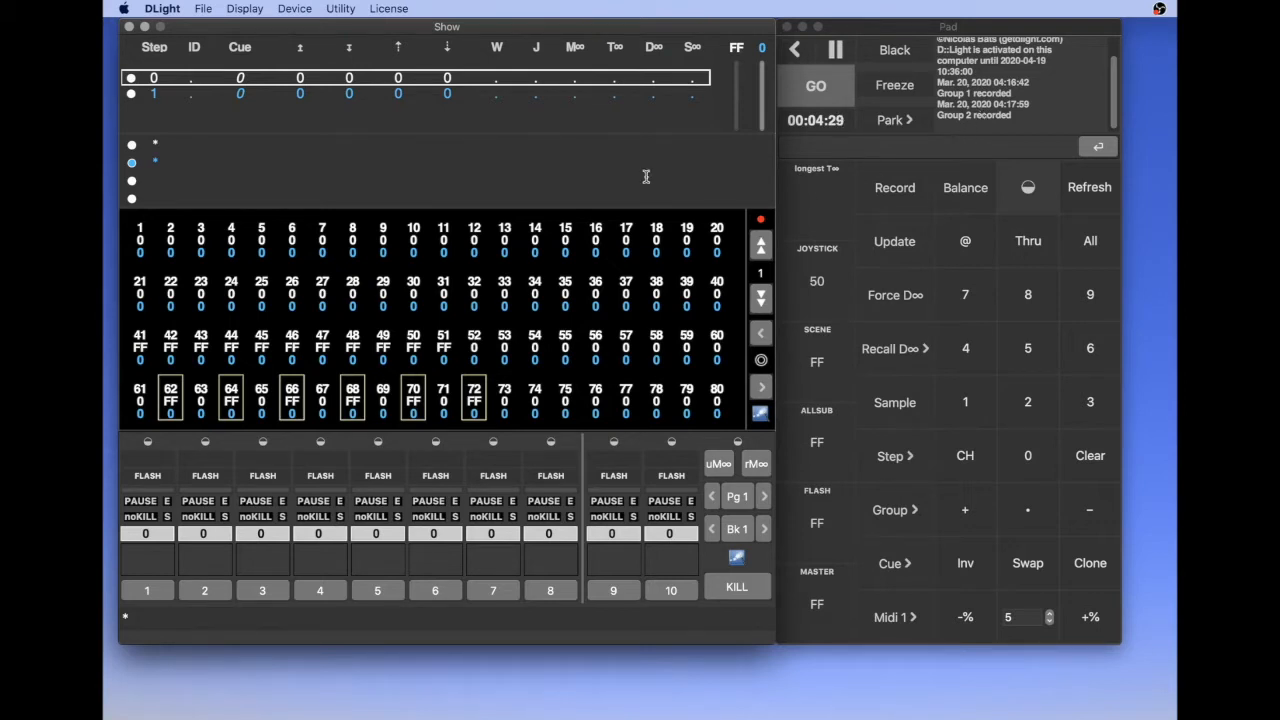
# - Open the group listing, move it clear of the channel grid to review the recorded groups, and close it
pyautogui.click(244, 9)
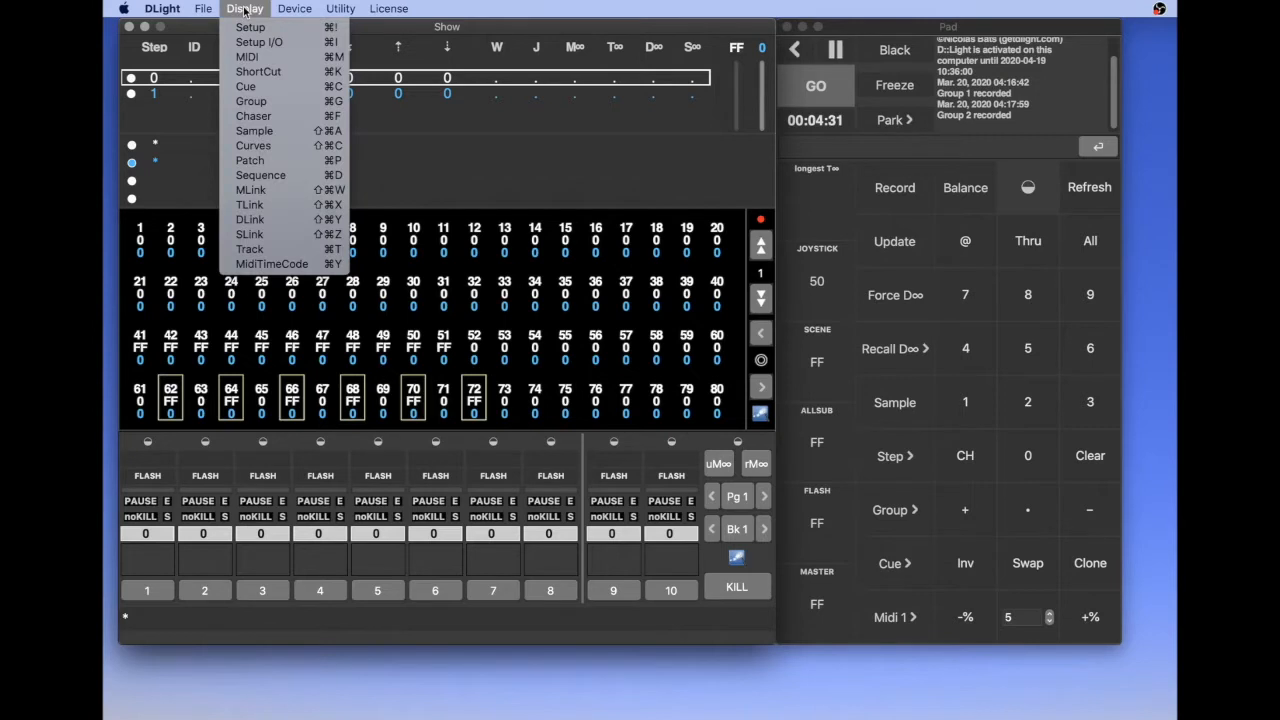
pyautogui.click(255, 102)
pyautogui.moveTo(315, 179); pyautogui.dragTo(792, 178)
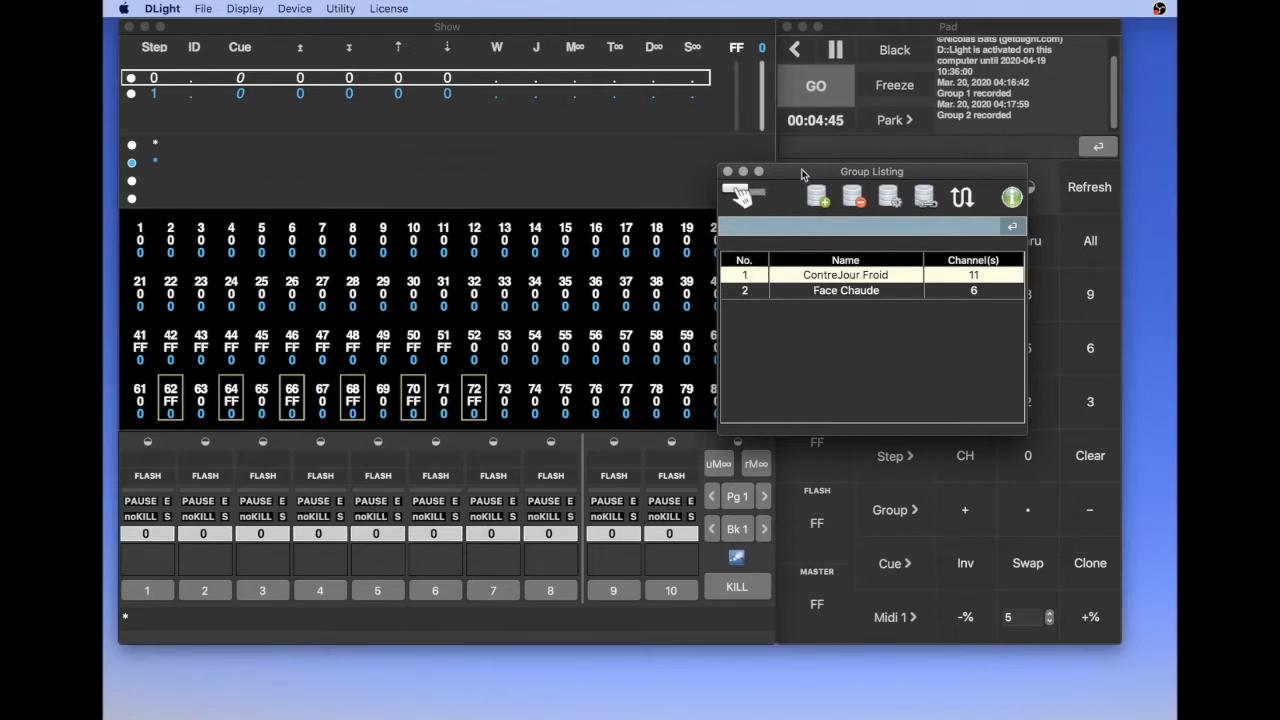
pyautogui.moveTo(801, 173); pyautogui.dragTo(885, 199)
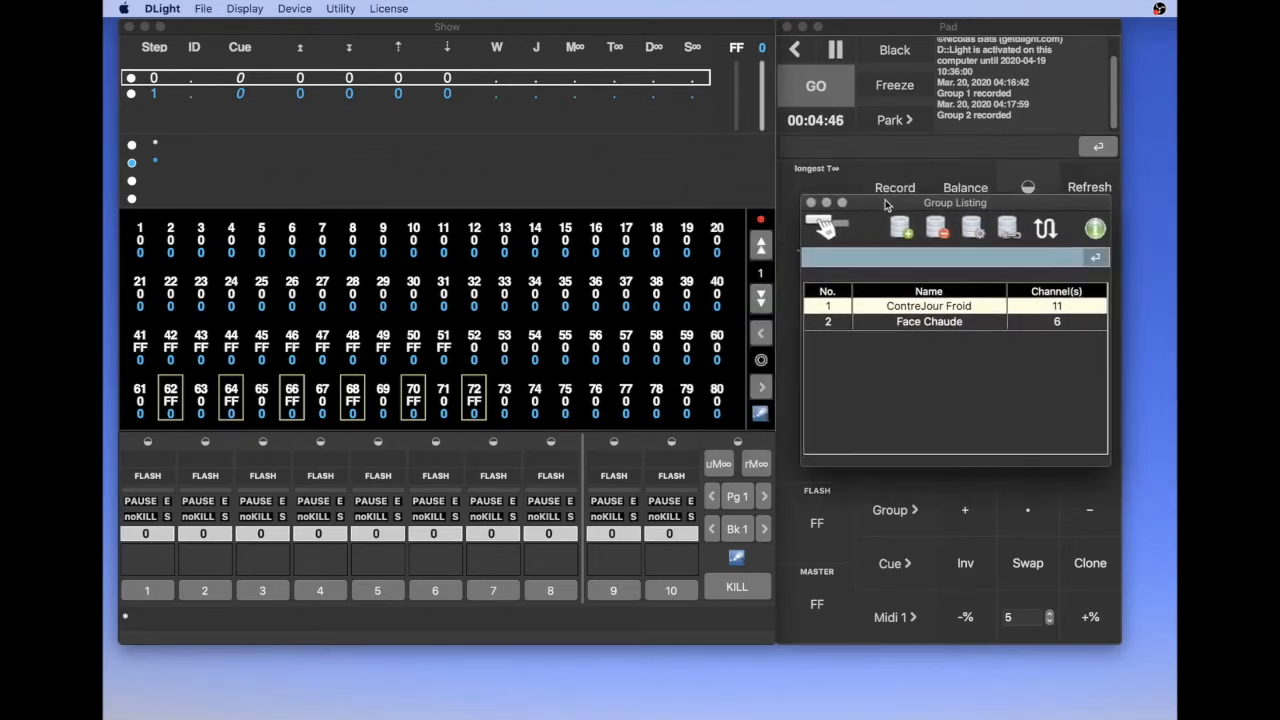
pyautogui.click(557, 364)
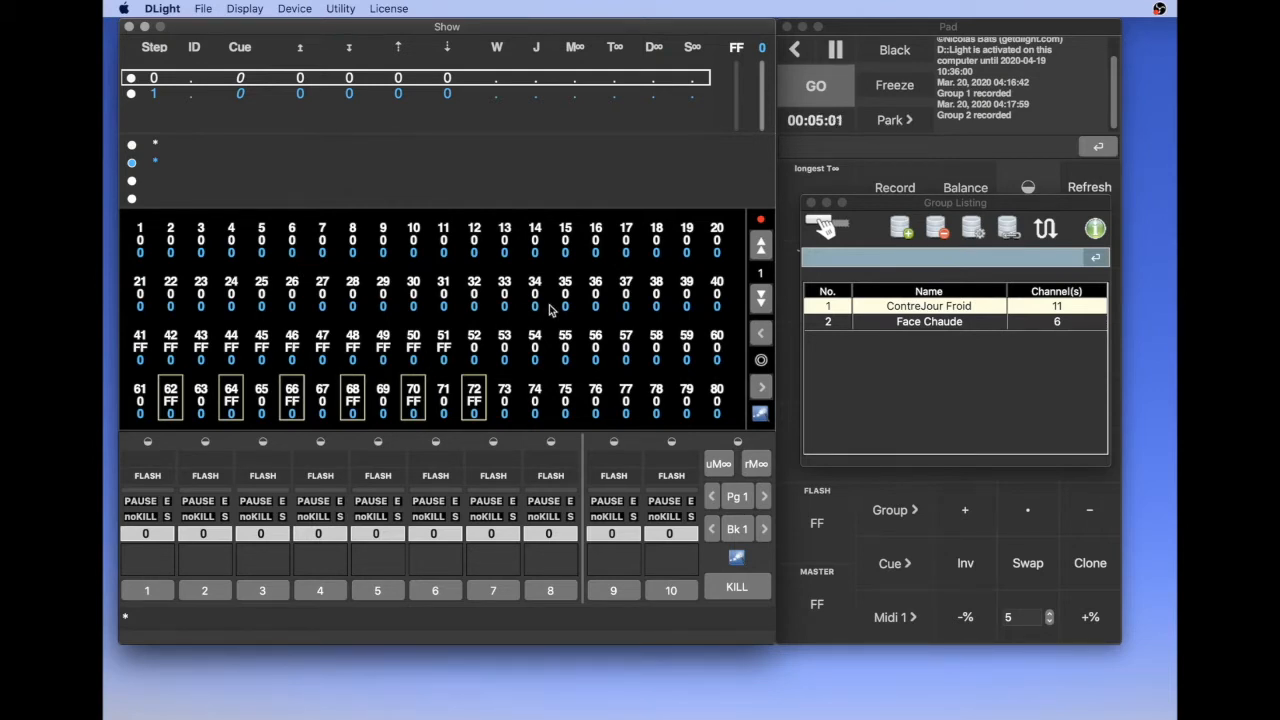
pyautogui.click(811, 204)
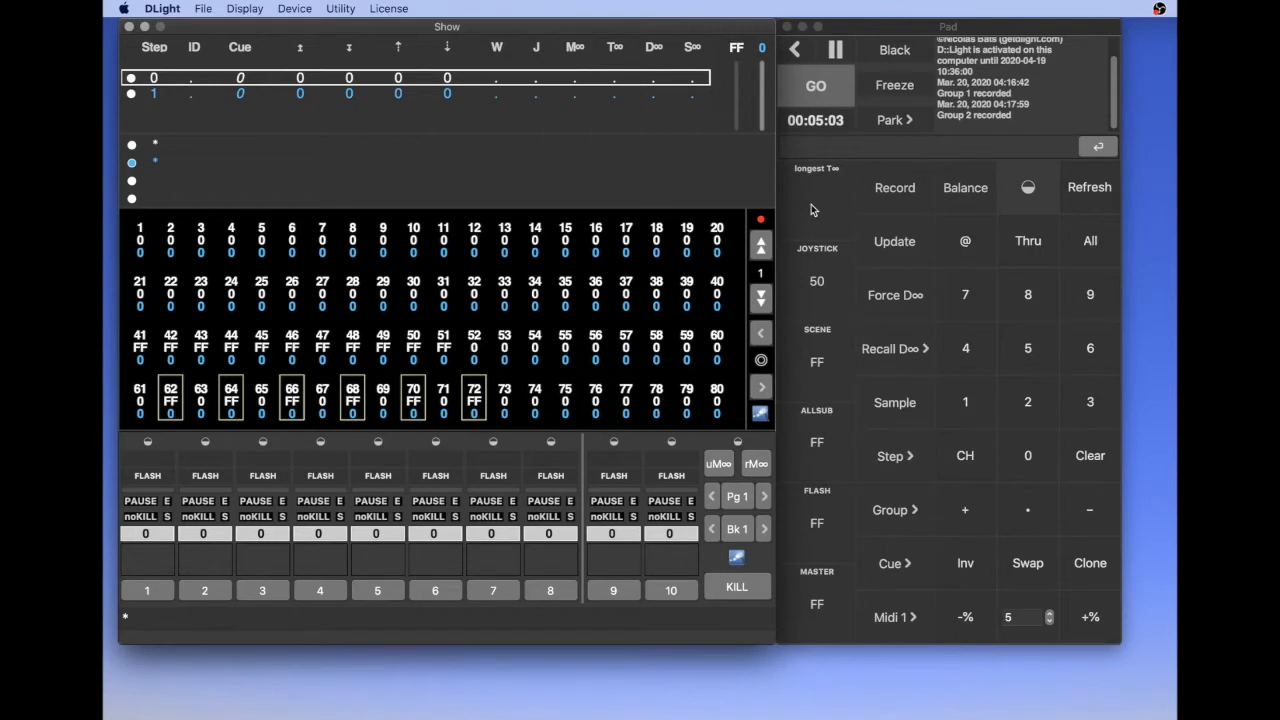
# - Select all active channels, set them to level 0 and clear the selection
pyautogui.click(1087, 247)
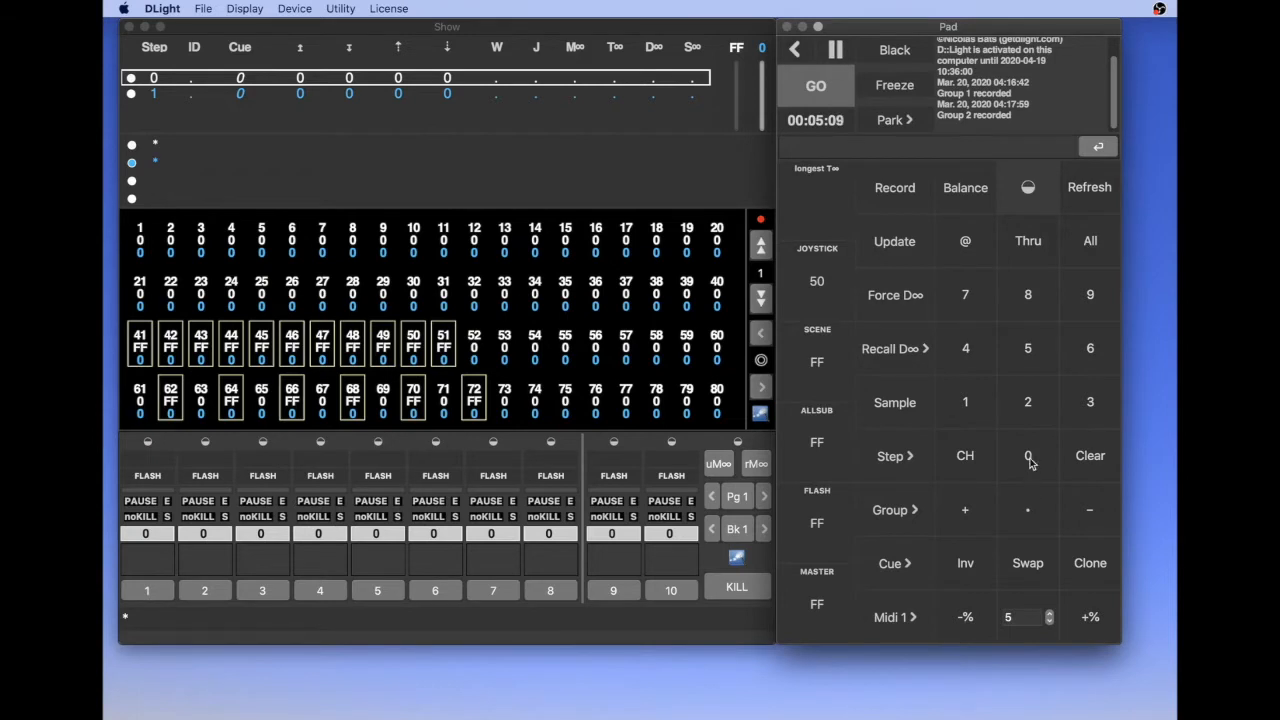
pyautogui.click(970, 243)
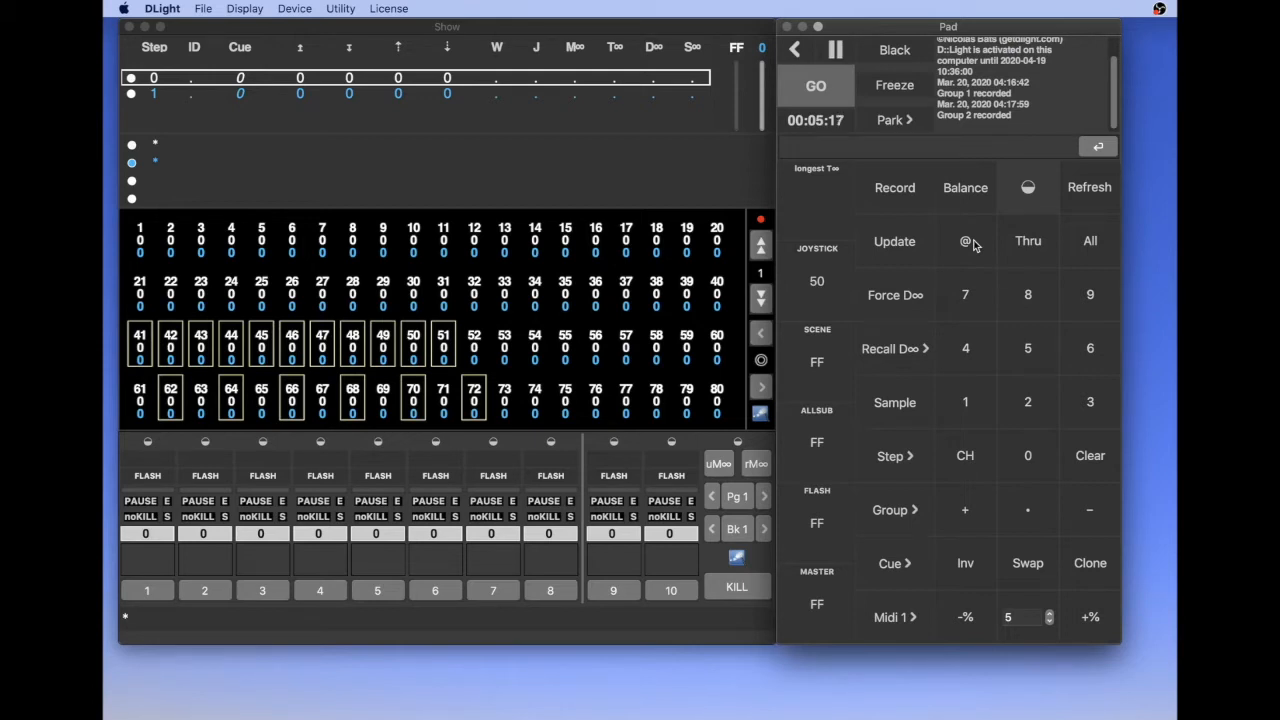
pyautogui.press('Escape')
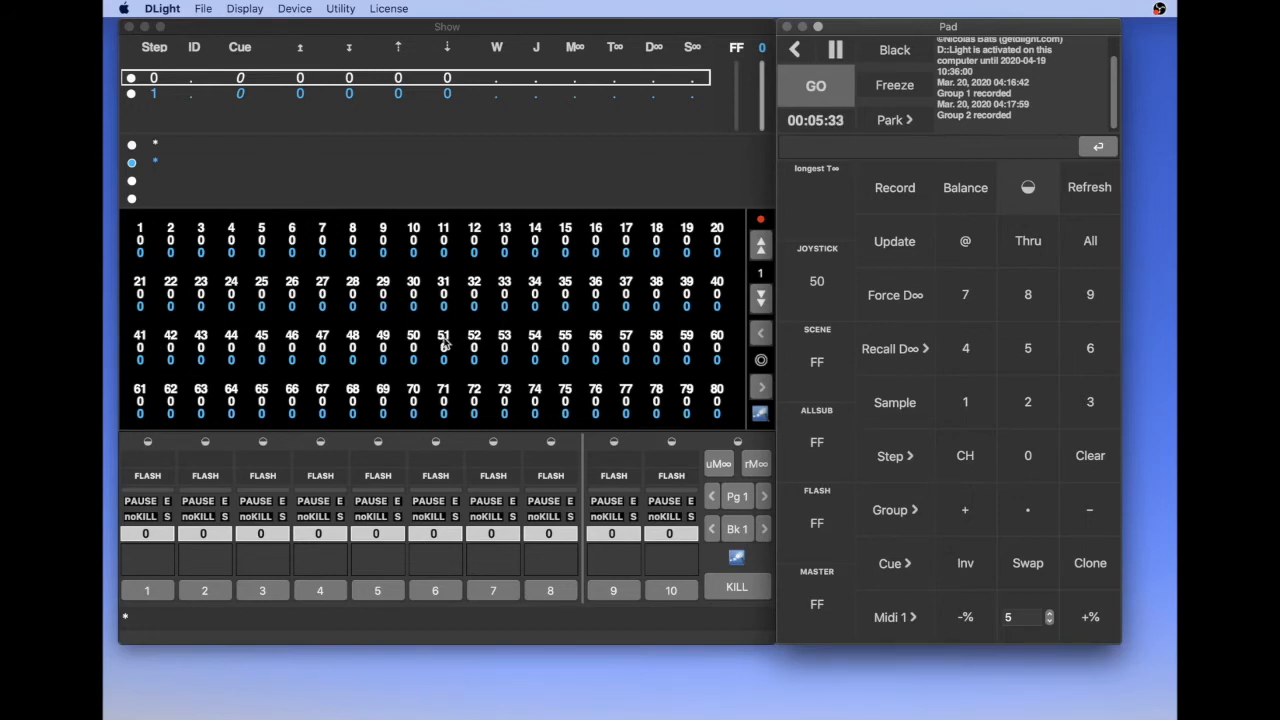
# - Reopen the group listing and place it over the lower part of the Pad to check the group numbers
pyautogui.click(246, 9)
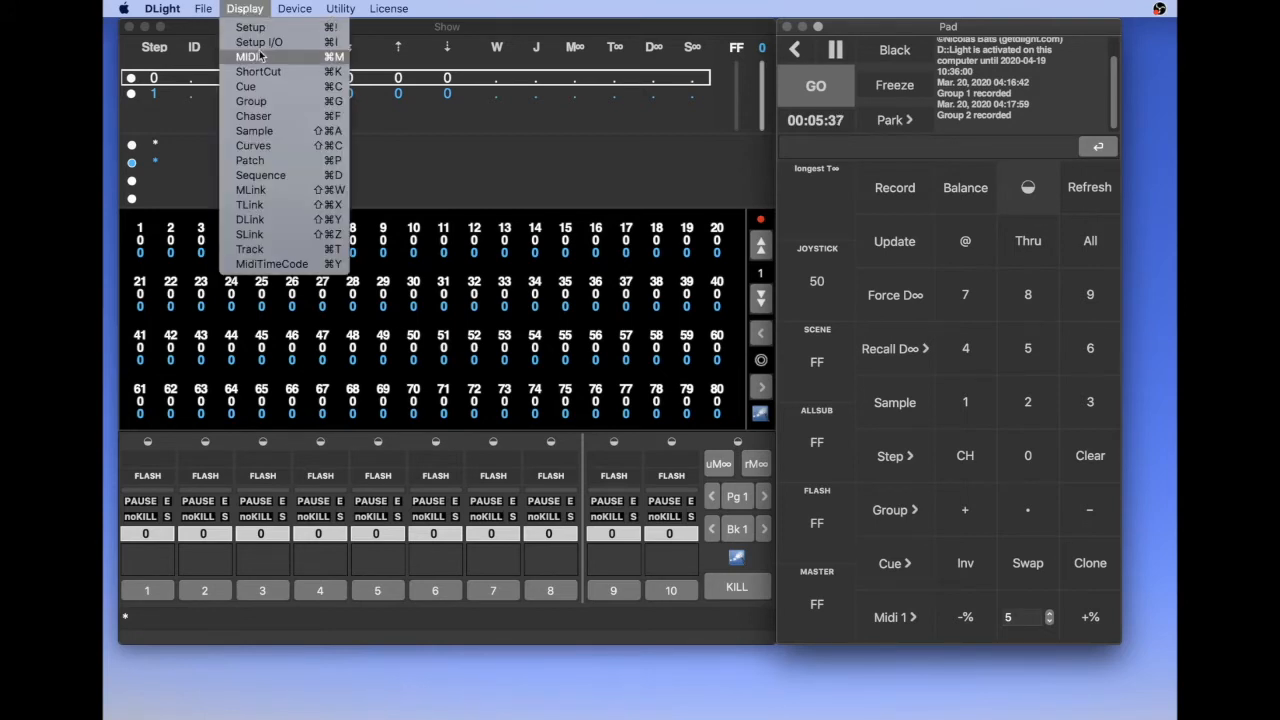
pyautogui.click(250, 101)
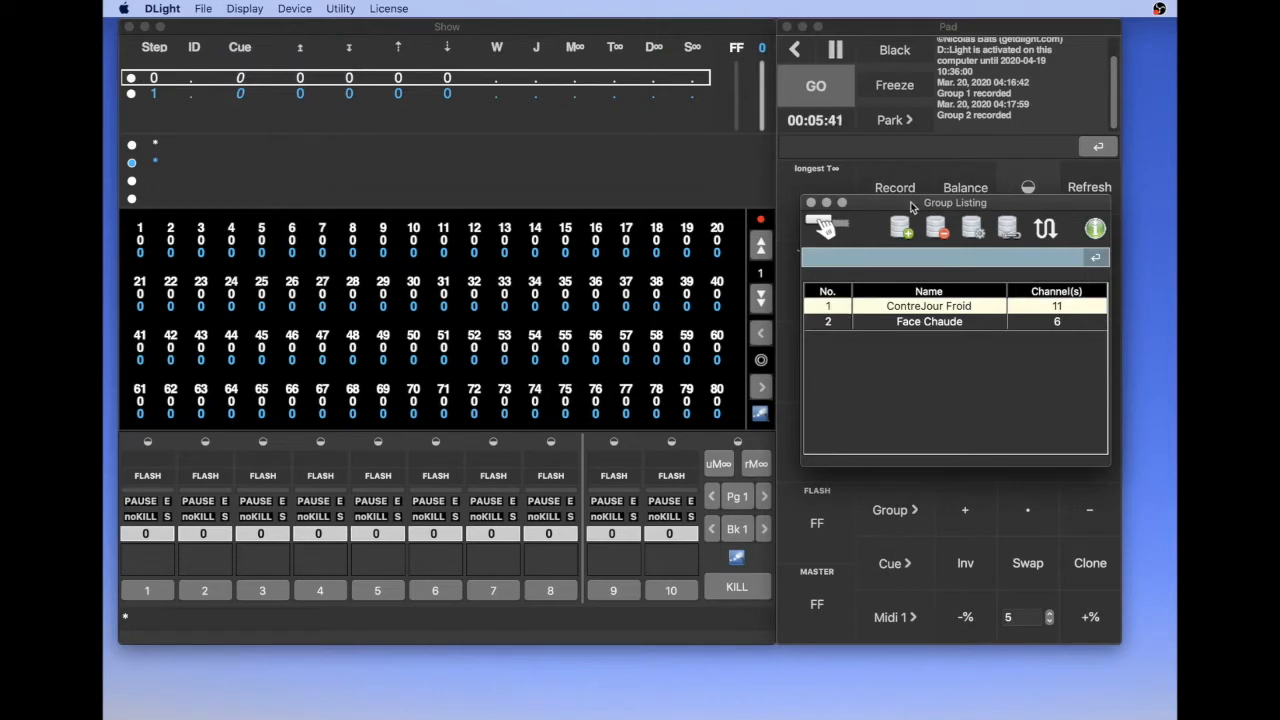
pyautogui.moveTo(908, 206); pyautogui.dragTo(905, 401)
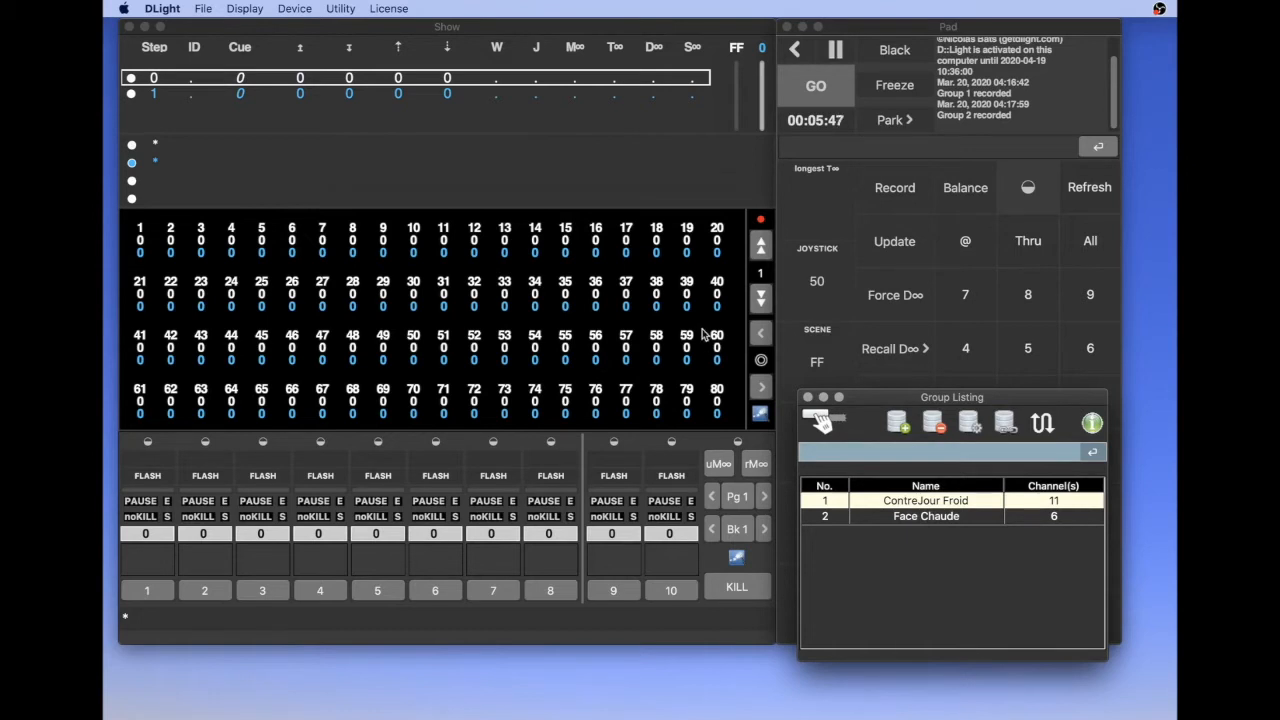
pyautogui.click(704, 332)
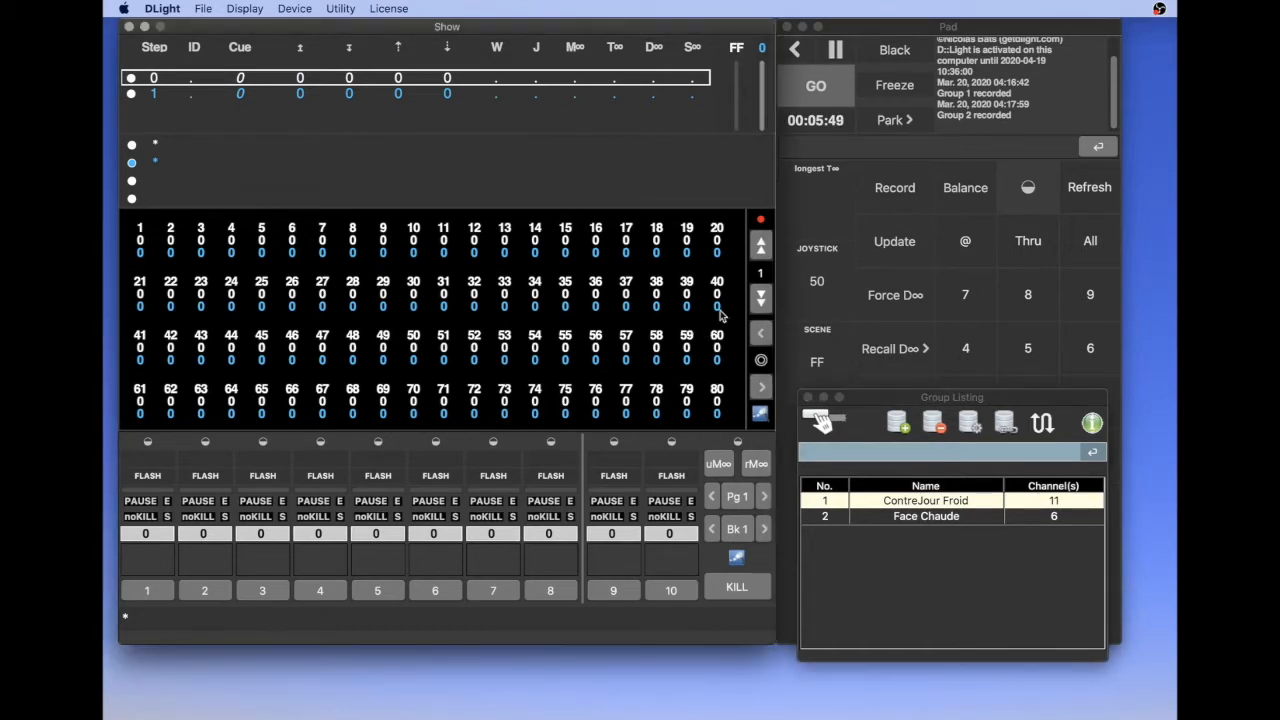
# - Recall Group 1 to select its channels and set their level to 80
pyautogui.click(893, 30)
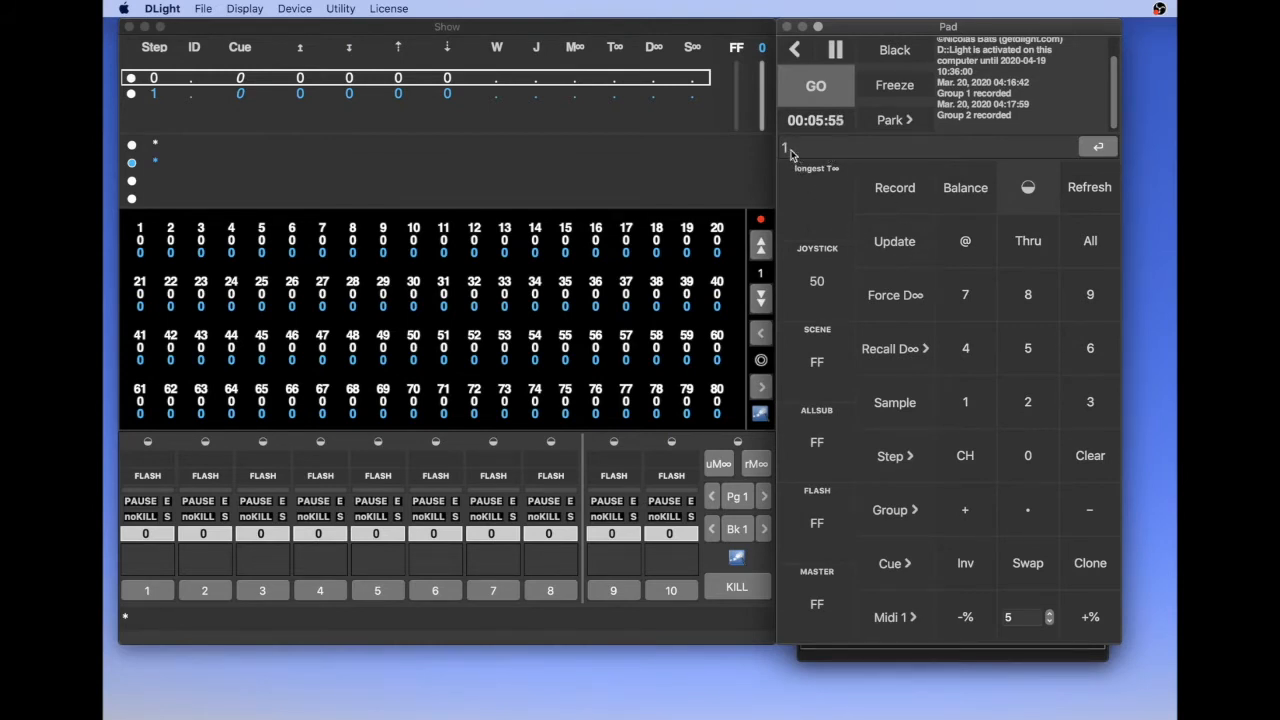
pyautogui.click(910, 510)
pyautogui.click(914, 533)
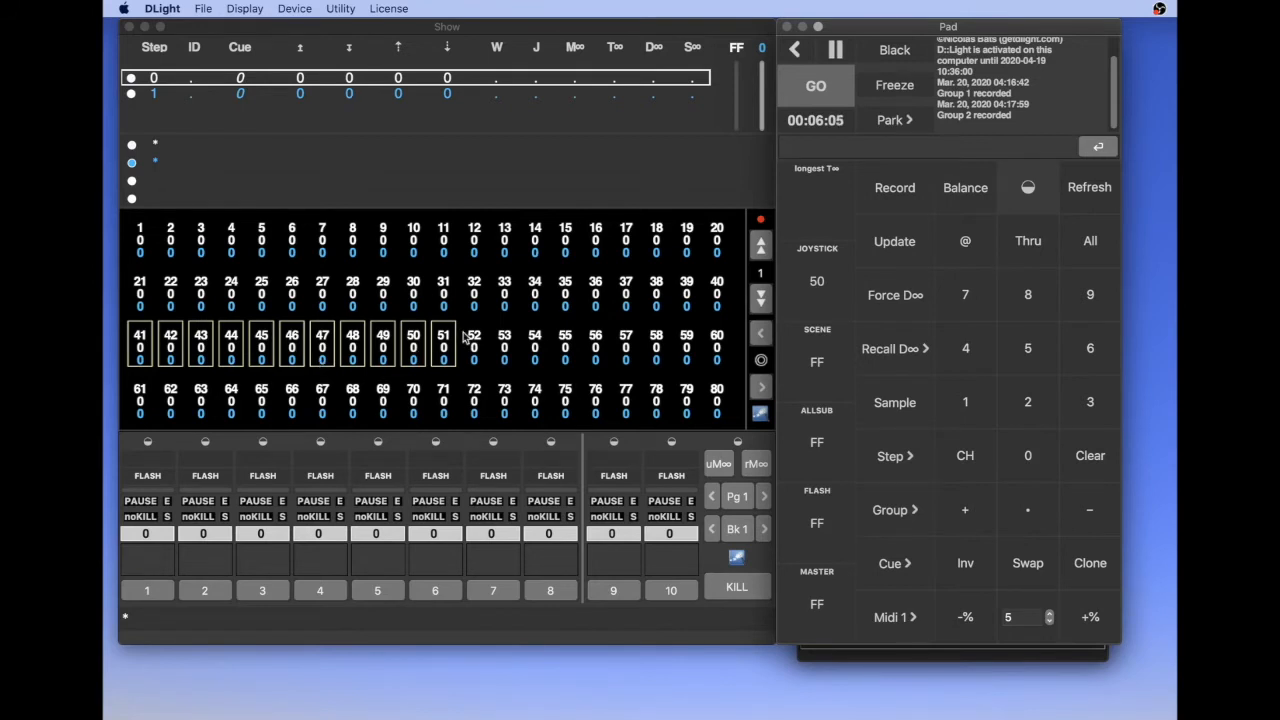
pyautogui.write('80')
pyautogui.press('Return')
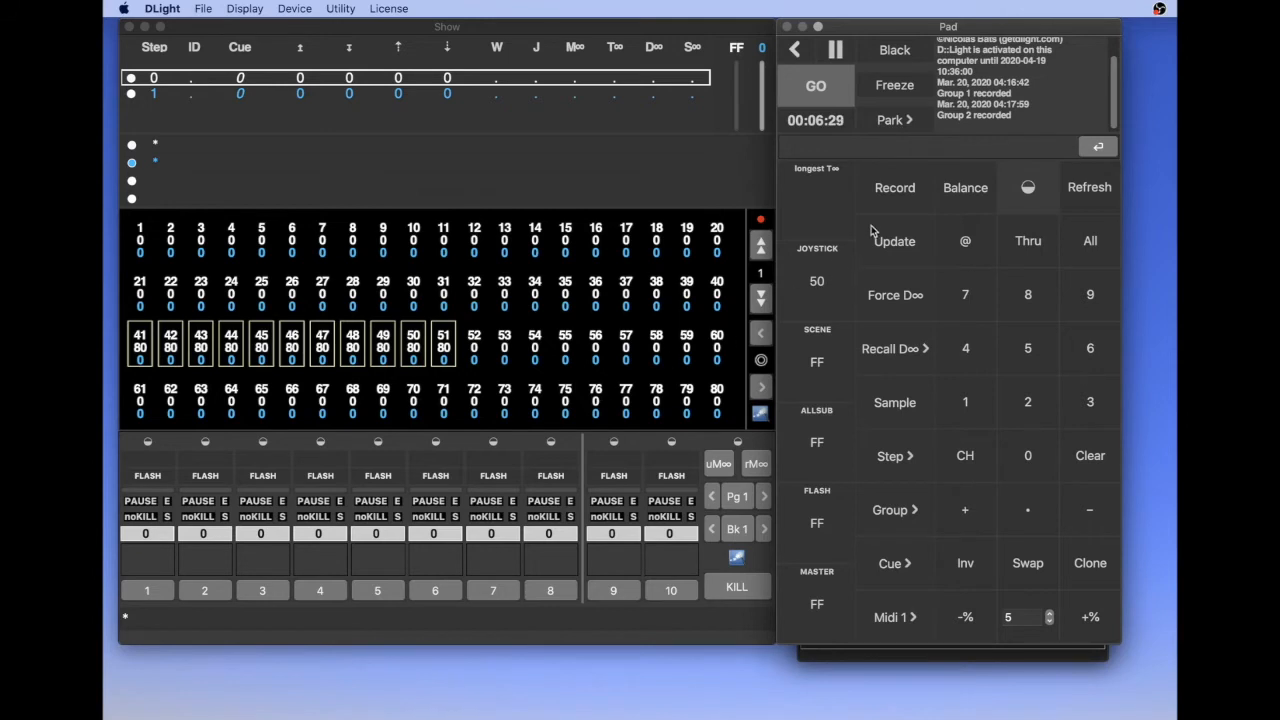
# - Record the current channel levels as Cue 1 with apply enabled
pyautogui.click(892, 198)
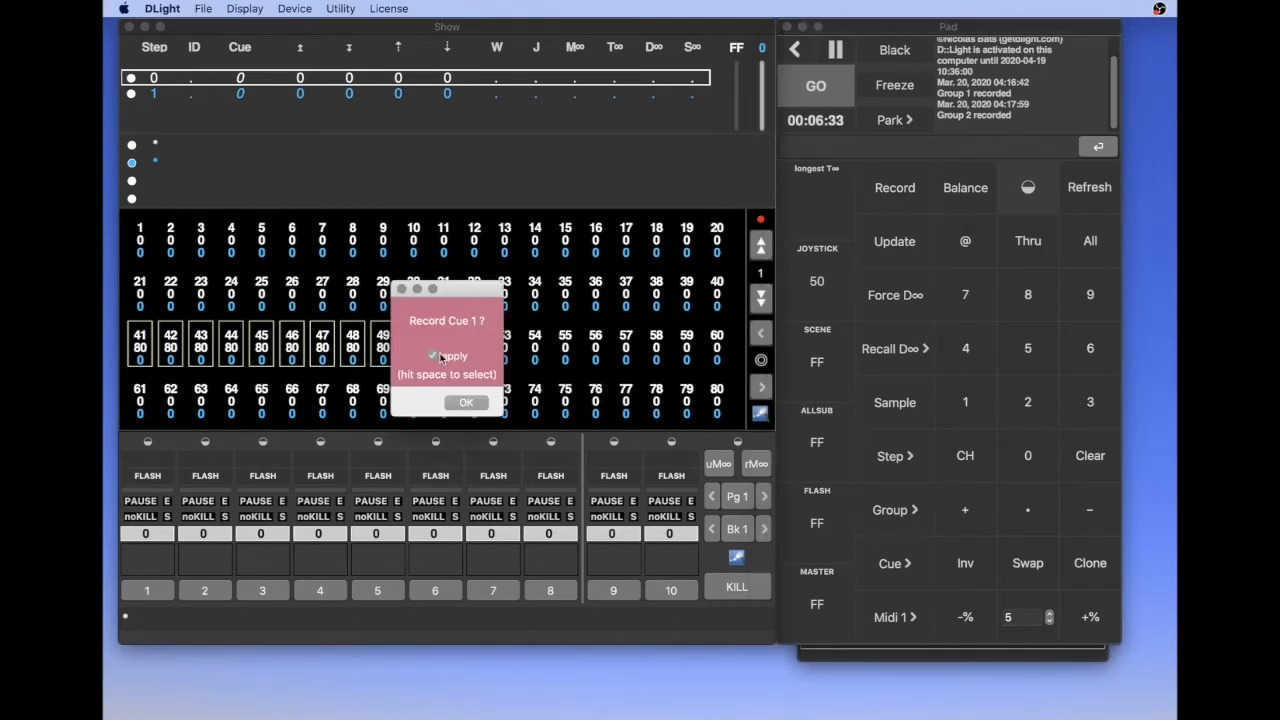
pyautogui.click(466, 402)
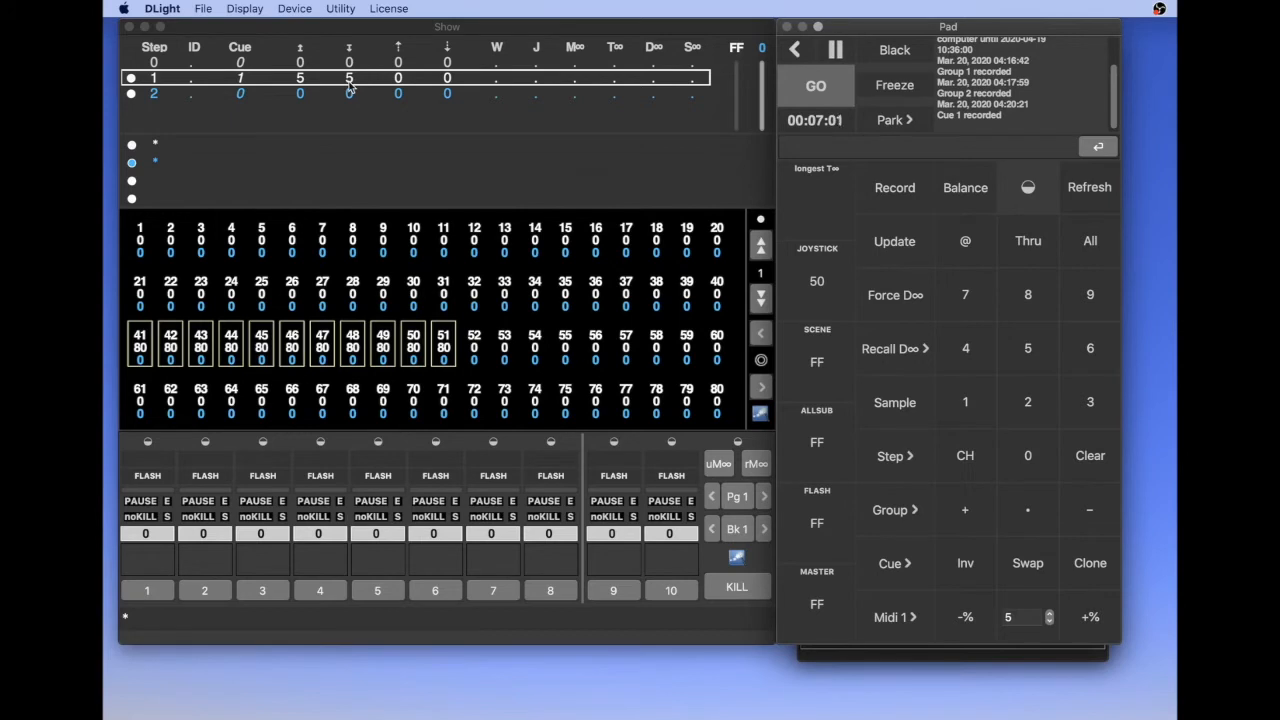
pyautogui.click(490, 321)
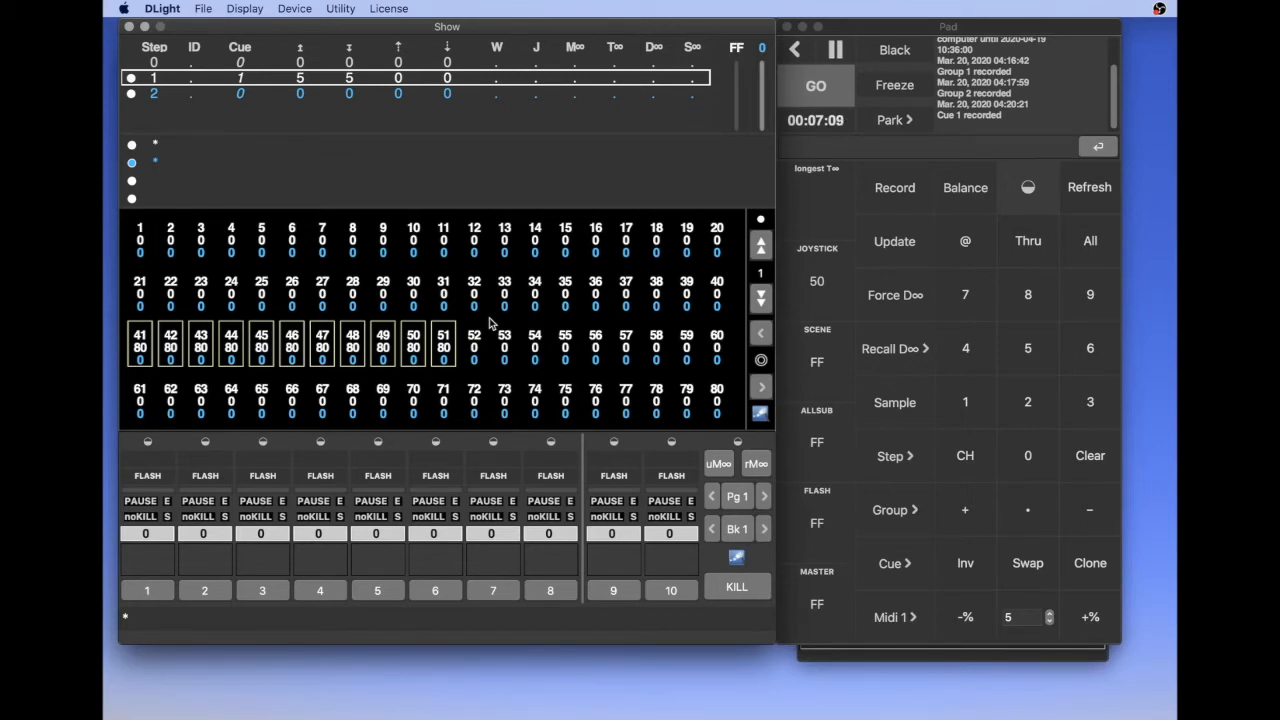
# - Check the group listing, recall Group 2 to select its channels and set their level to 70
pyautogui.click(874, 654)
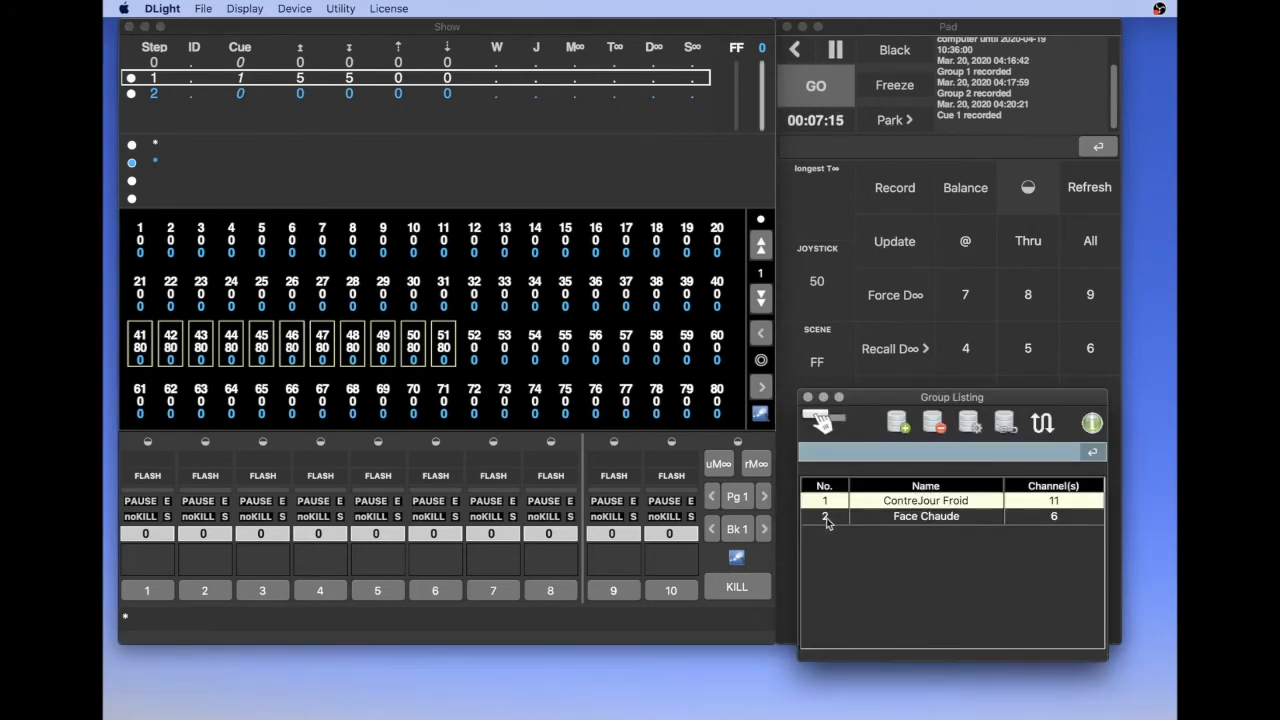
pyautogui.click(874, 32)
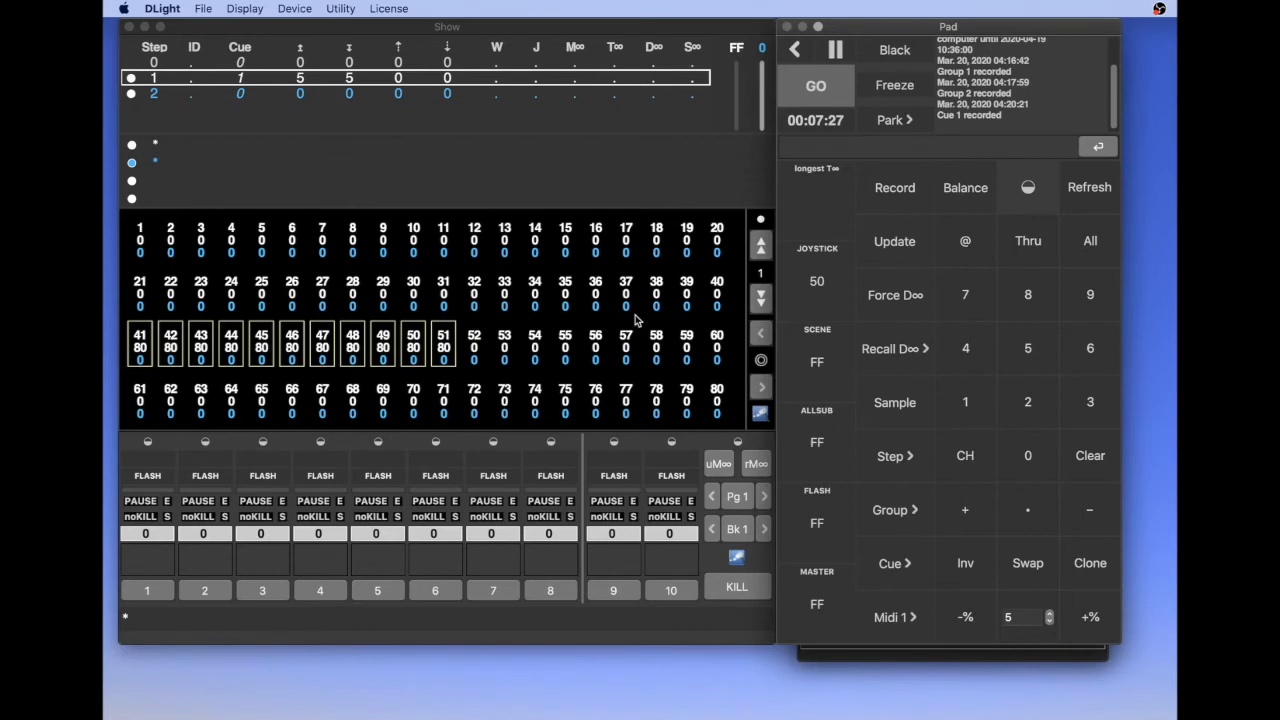
pyautogui.press('Return')
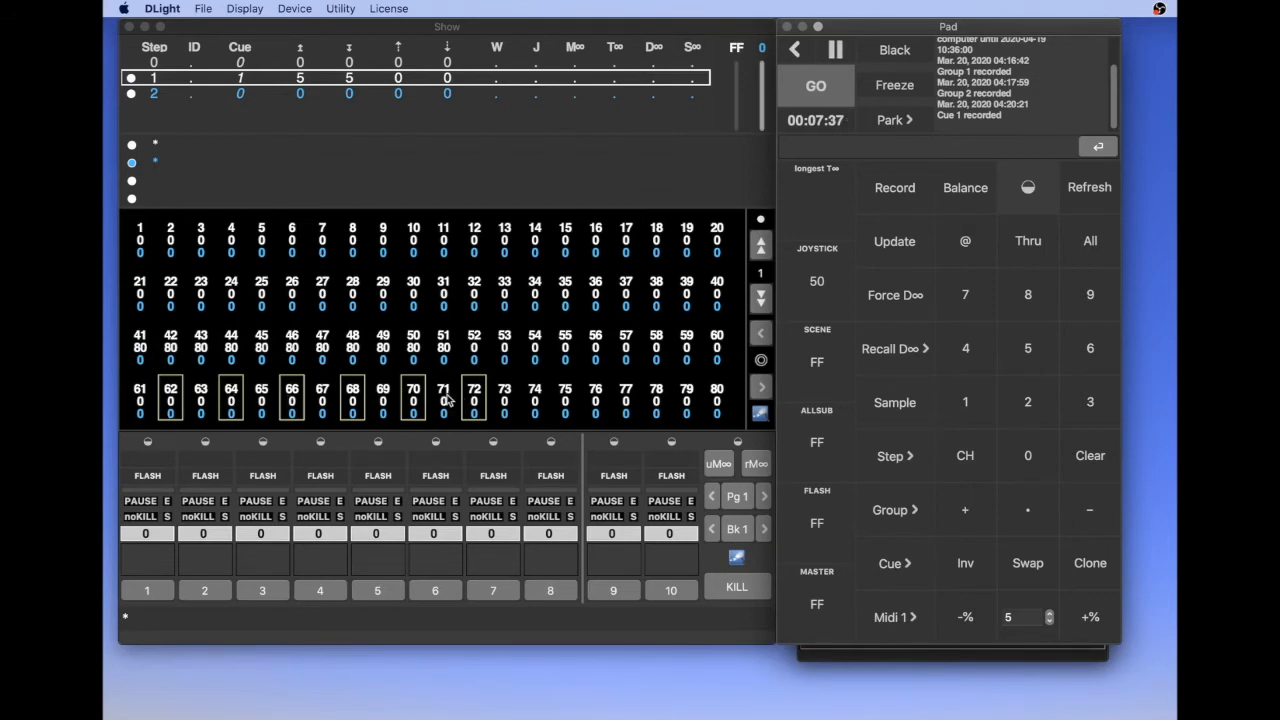
pyautogui.write('0')
pyautogui.click(984, 243)
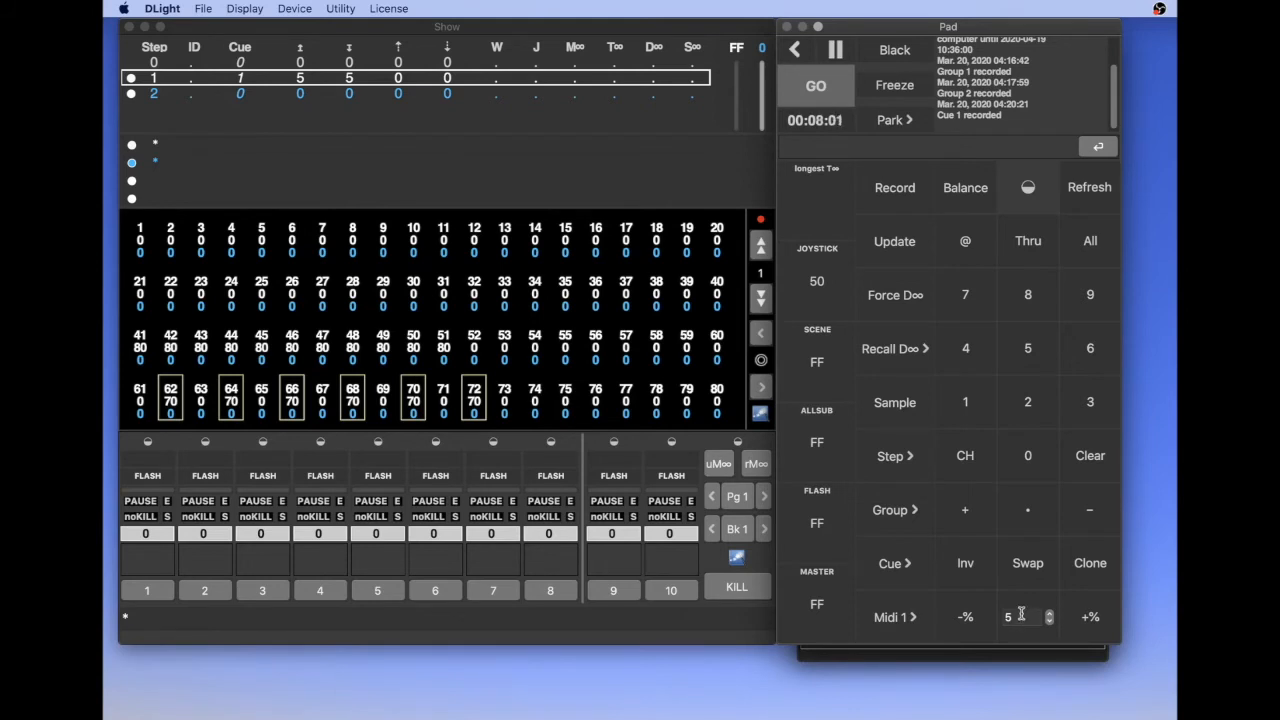
# - Lower the selected channels twice by 5% and record the resulting levels as Cue 10
pyautogui.click(968, 620)
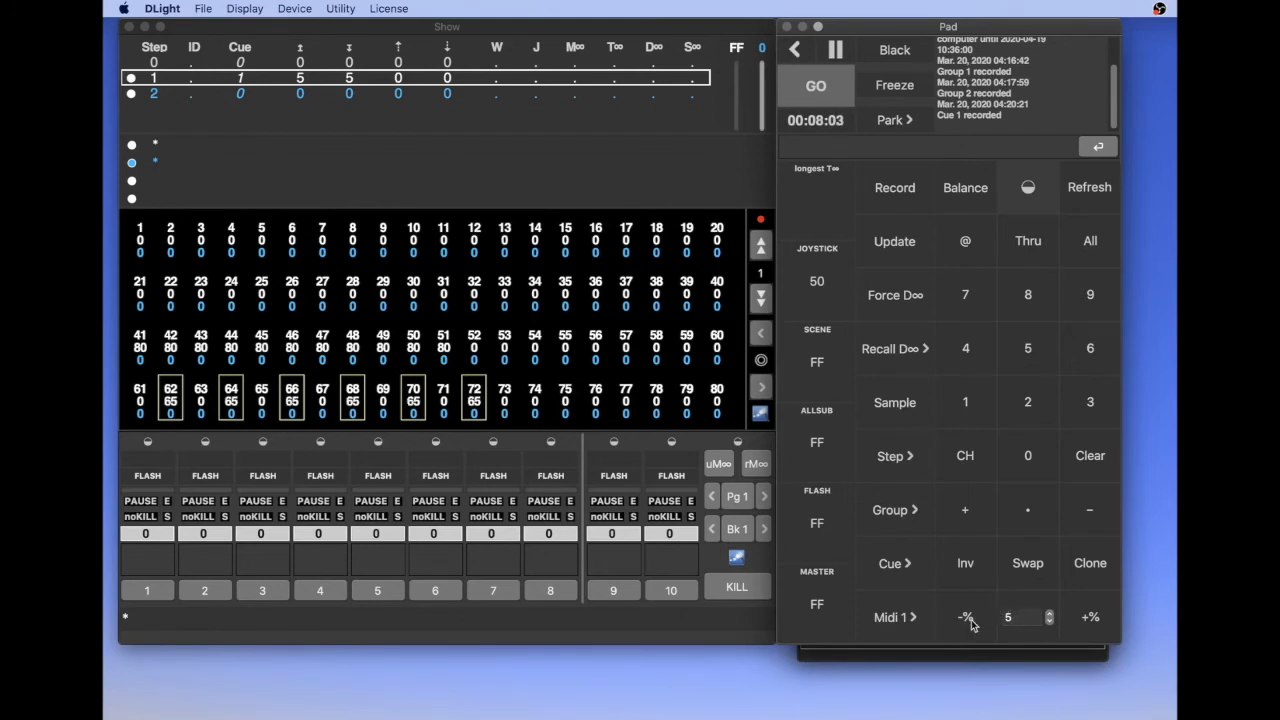
pyautogui.click(968, 620)
pyautogui.write('10')
pyautogui.press('Return')
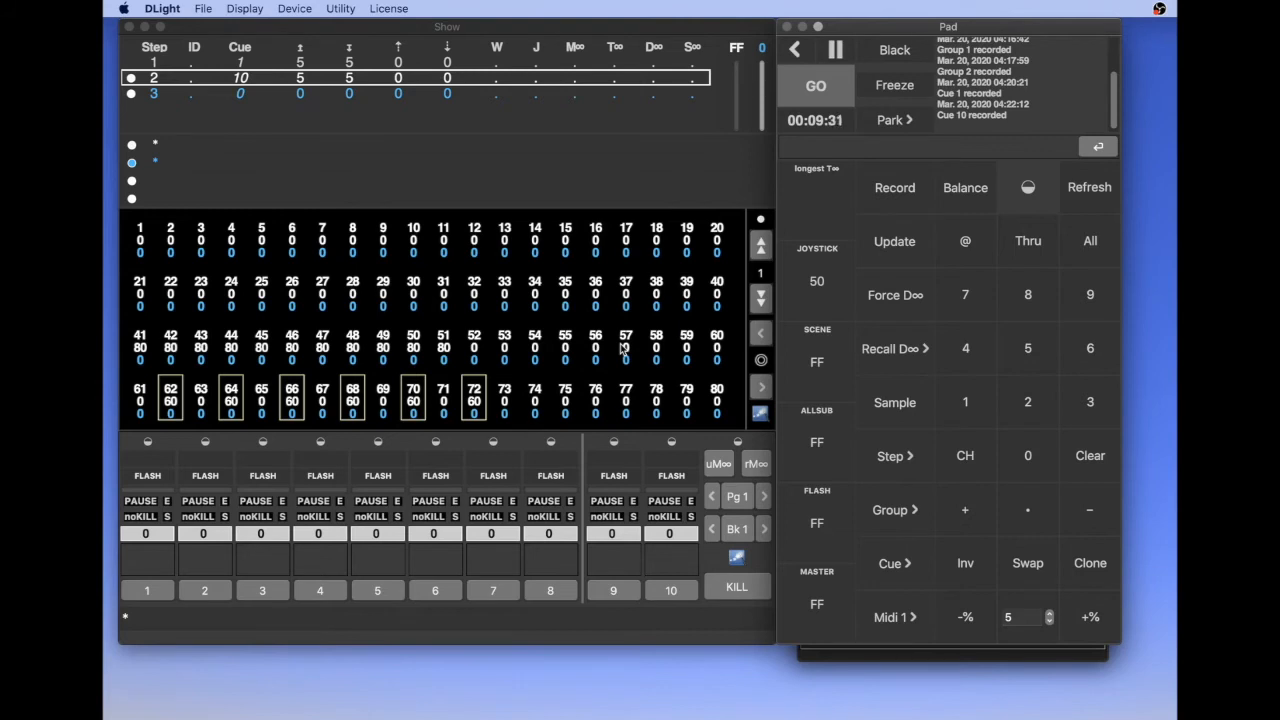
# - Return to the Cue 1 step, select channels 52 through 60 and raise their level to 40
pyautogui.press('Up')
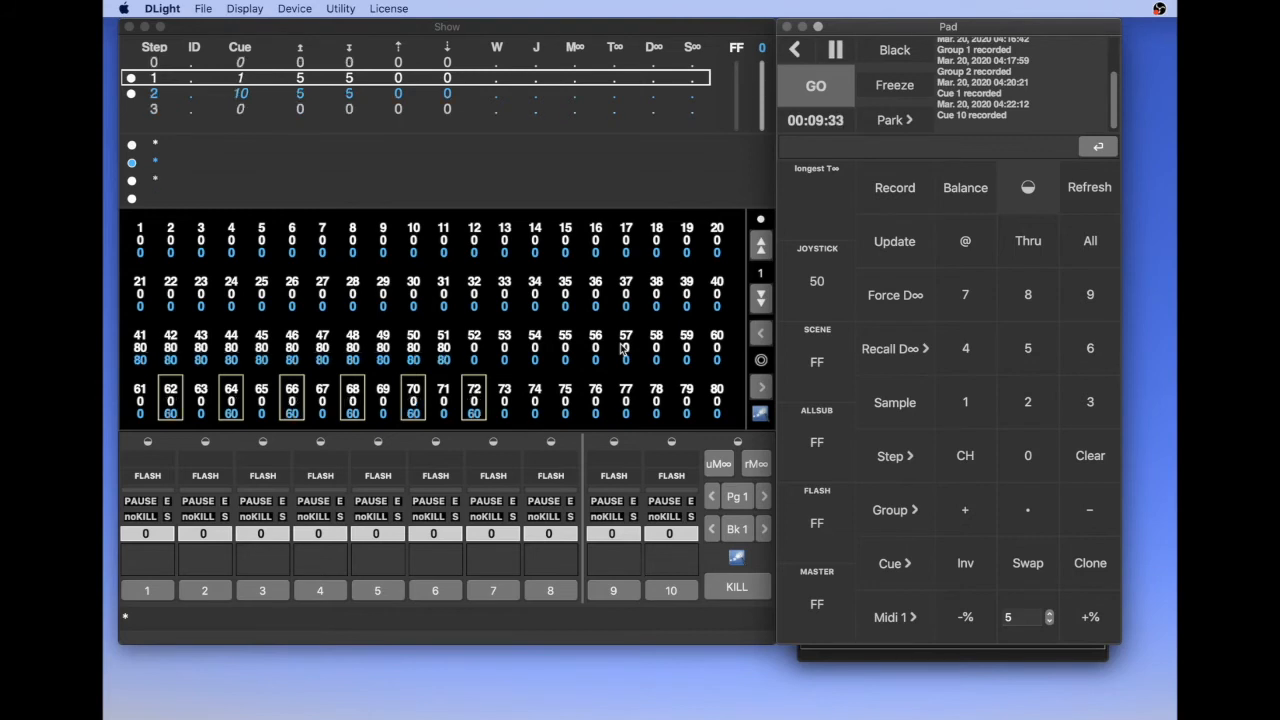
pyautogui.click(477, 340)
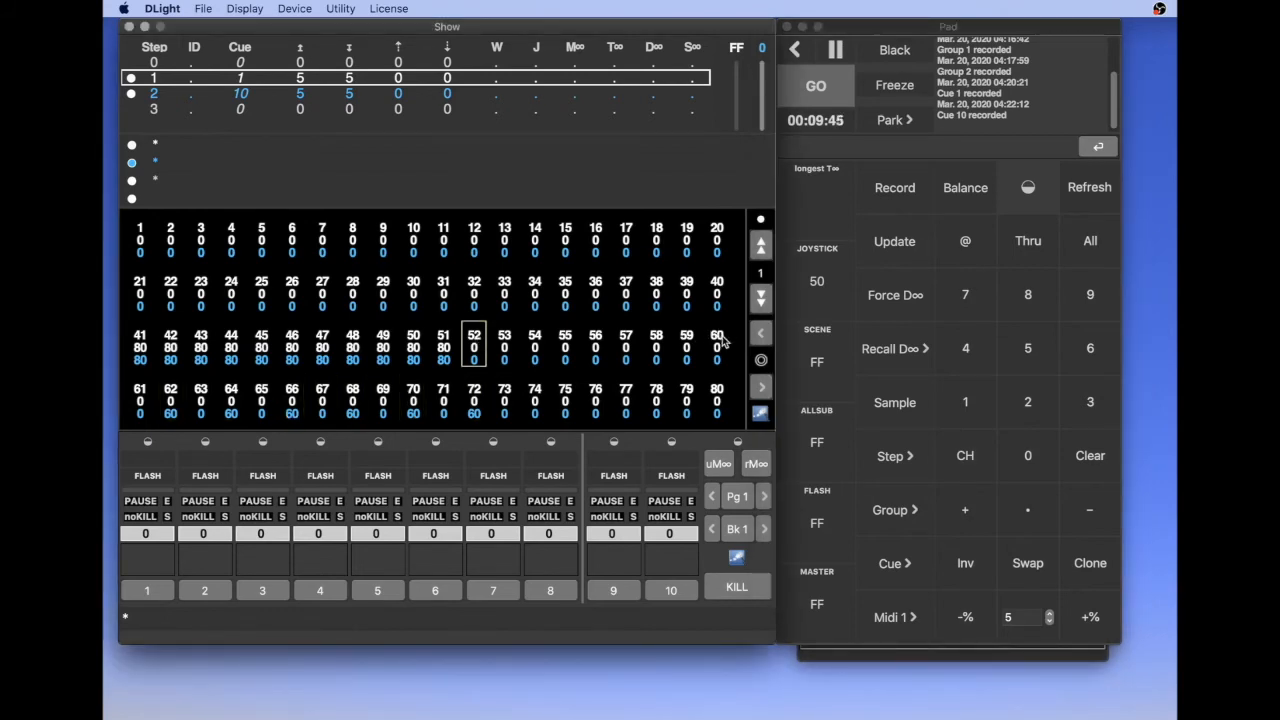
pyautogui.keyDown('shift'); pyautogui.click(718, 340); pyautogui.keyUp('shift')
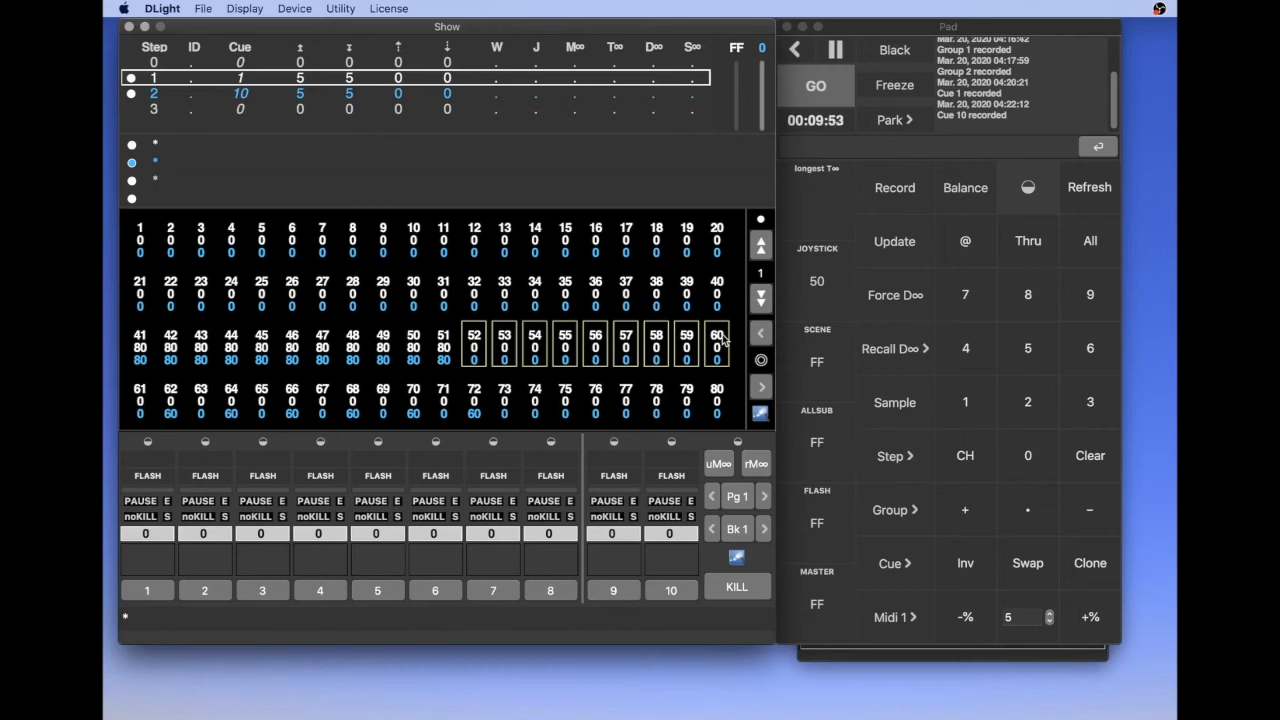
pyautogui.press('Up')
pyautogui.press('Up')
pyautogui.press('Up')
pyautogui.press('Up')
pyautogui.press('Up')
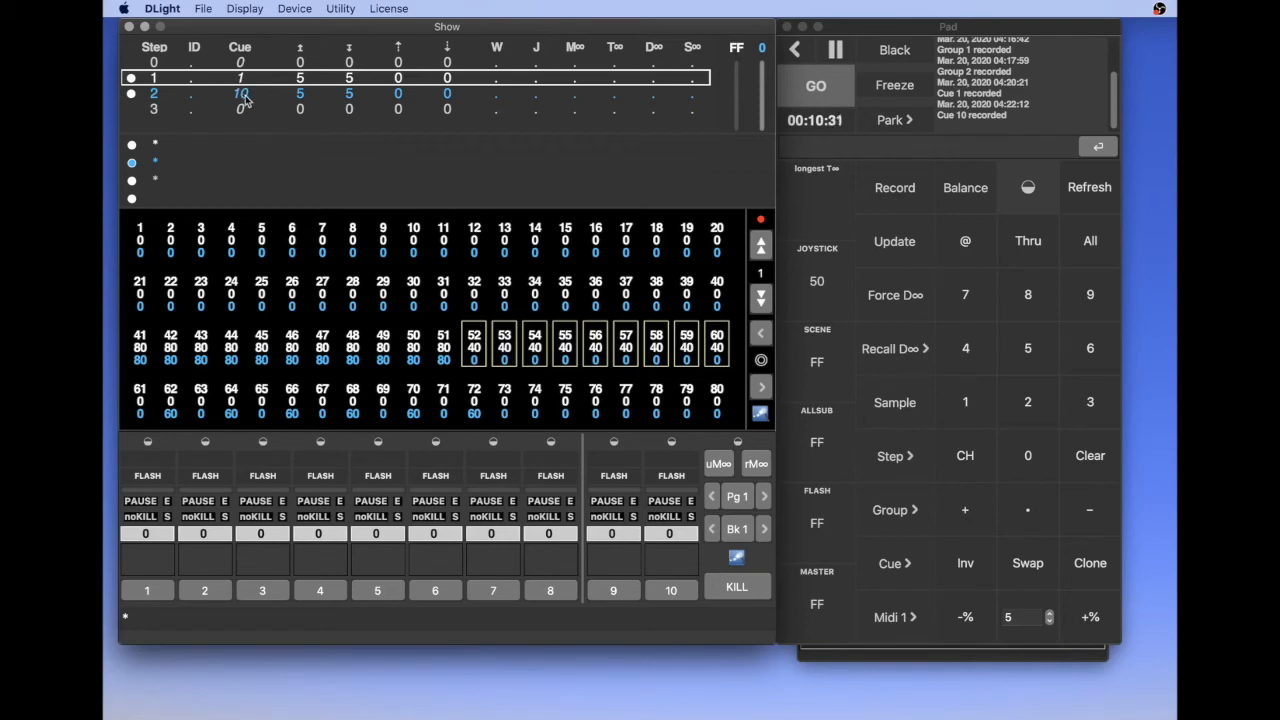
# - Record the current channel levels as Cue 5 between Cue 1 and Cue 10
pyautogui.write('5')
pyautogui.click(895, 188)
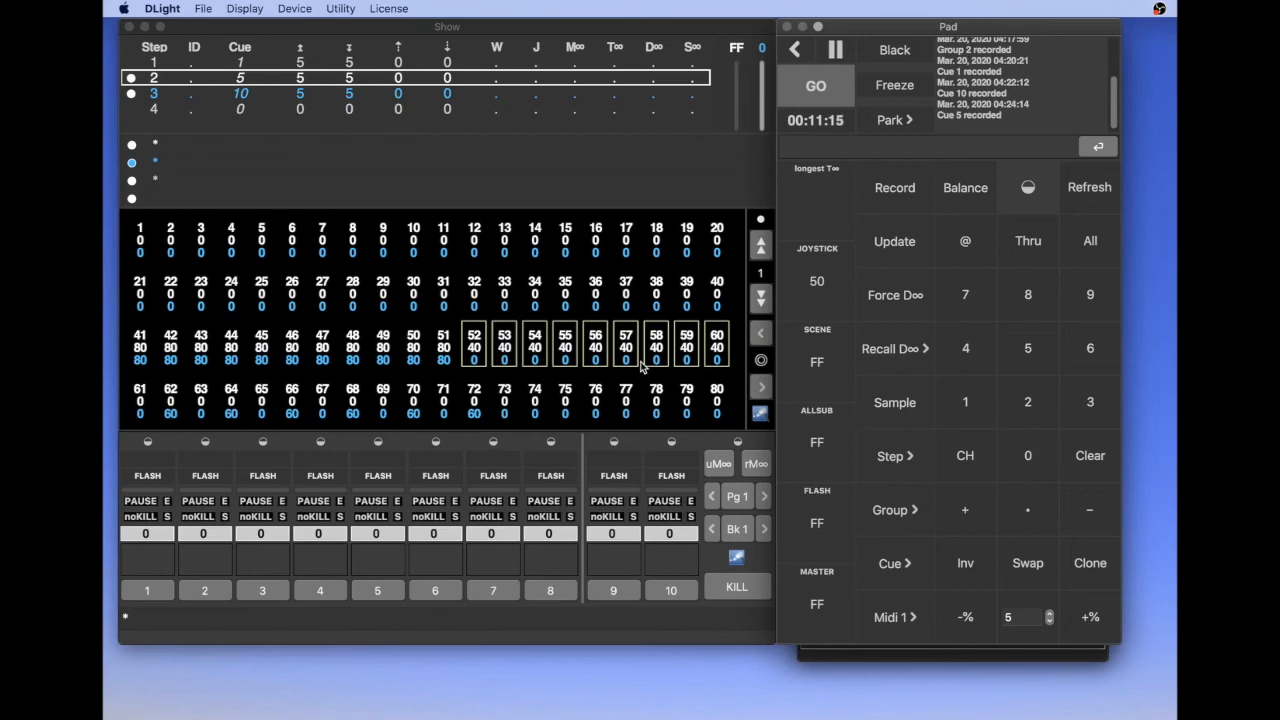
# - Move to the Cue 10 step, set channels 52 through 60 to level 40 and update the cue
pyautogui.press('space')
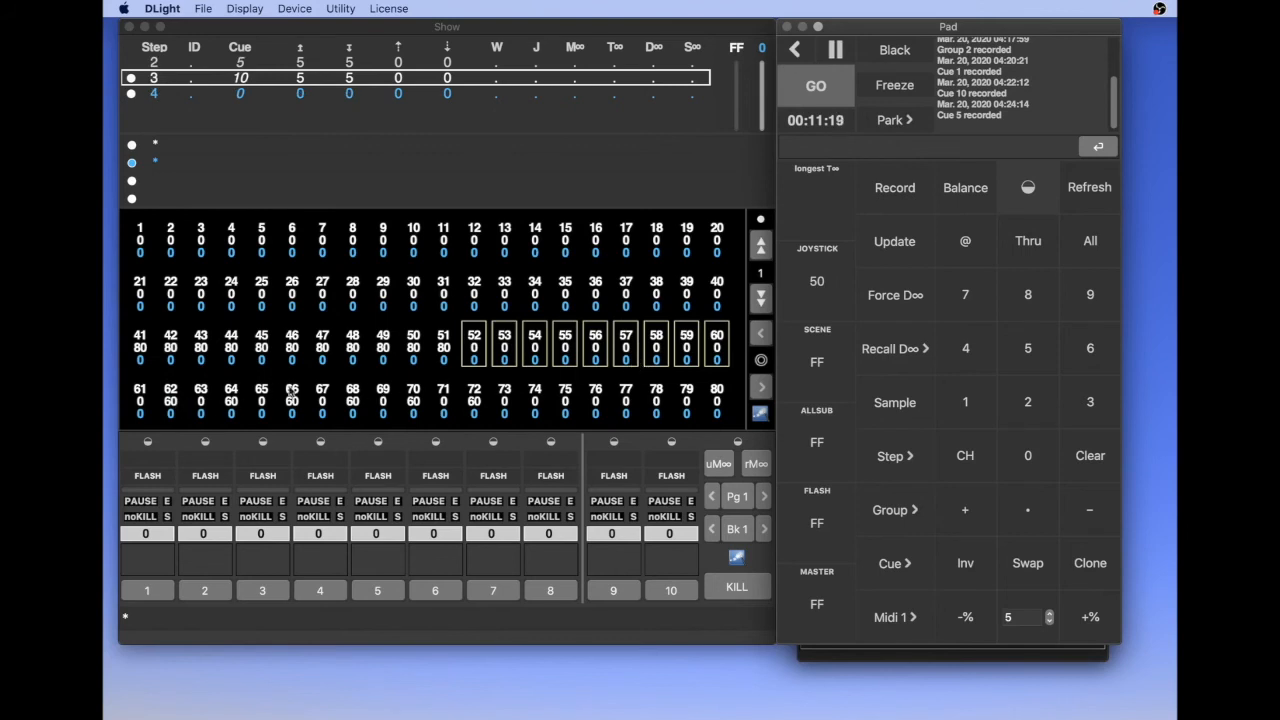
pyautogui.write('0')
pyautogui.press('Return')
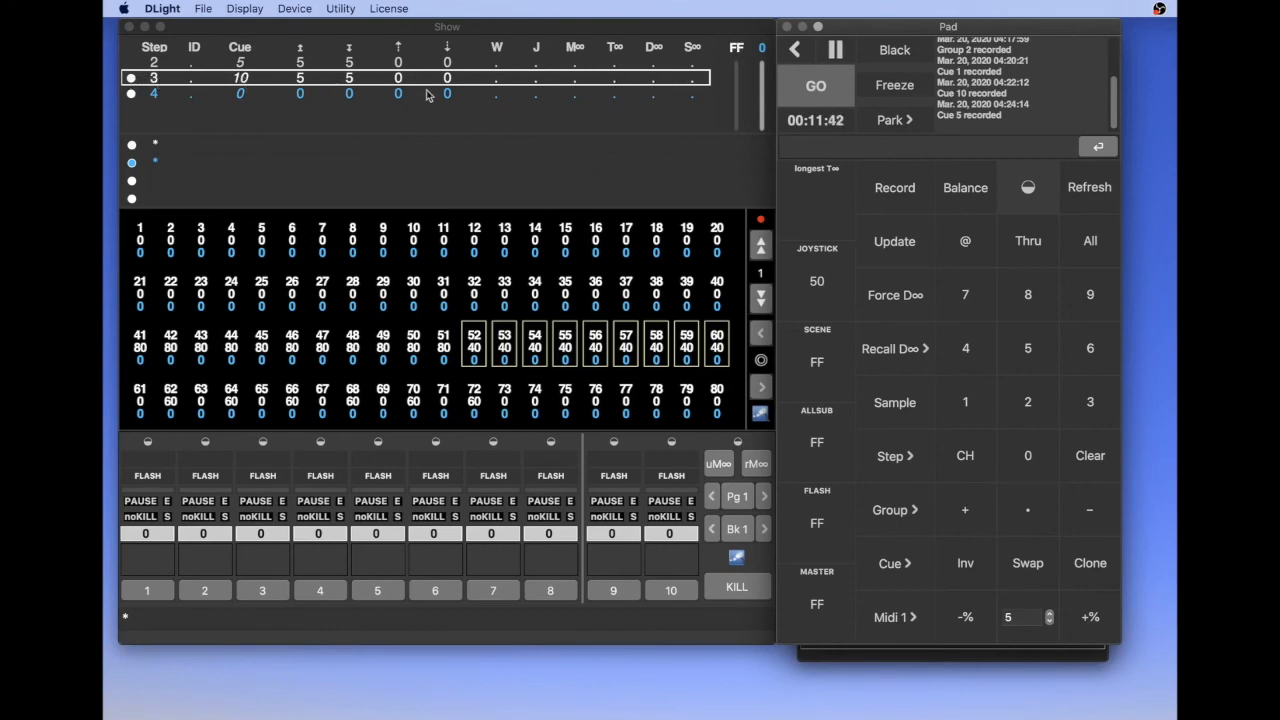
pyautogui.click(897, 244)
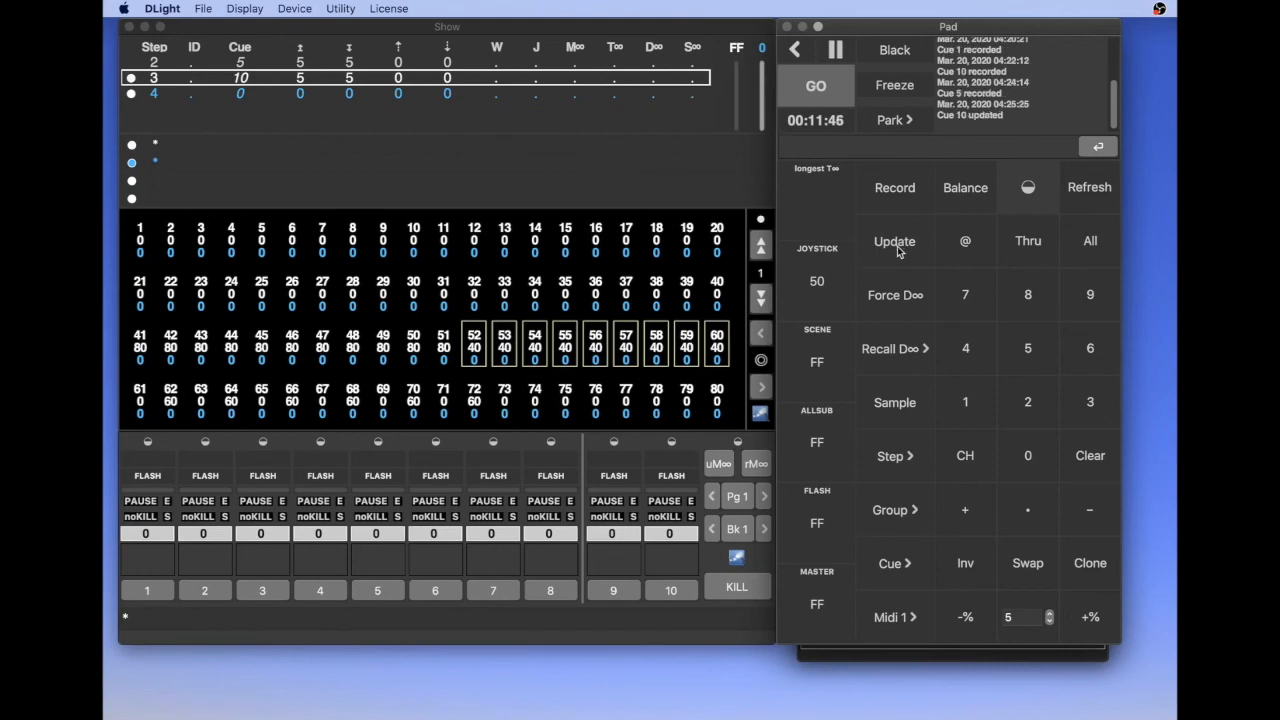
# - Step back through the cue list to Cue 1, clear the channel selection and step forward to Cue 10 to check the levels
pyautogui.click(730, 256)
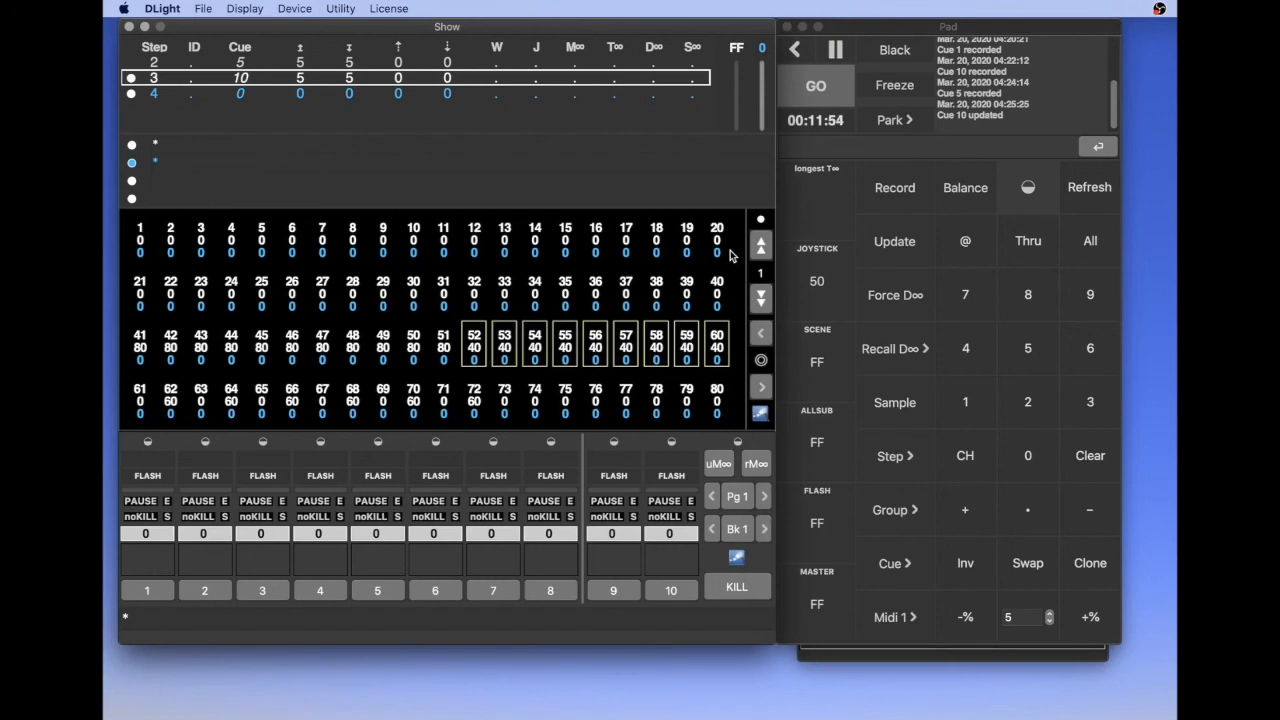
pyautogui.press('Up')
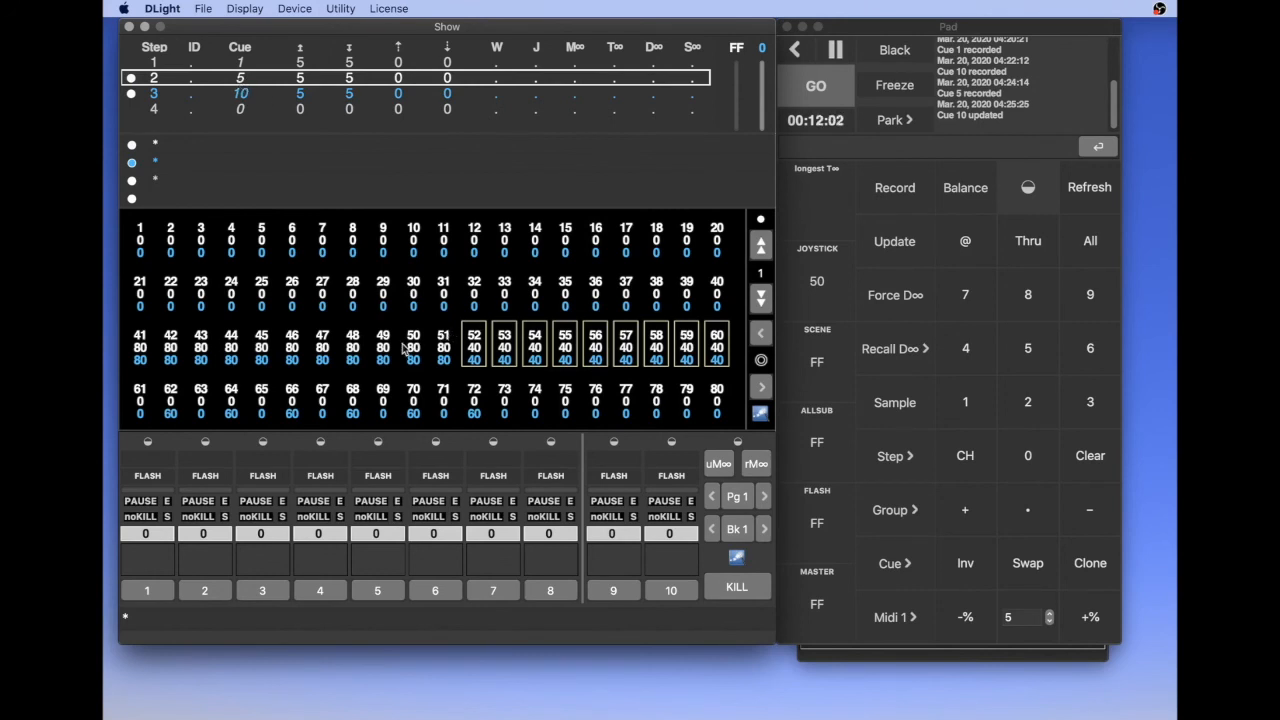
pyautogui.press('Up')
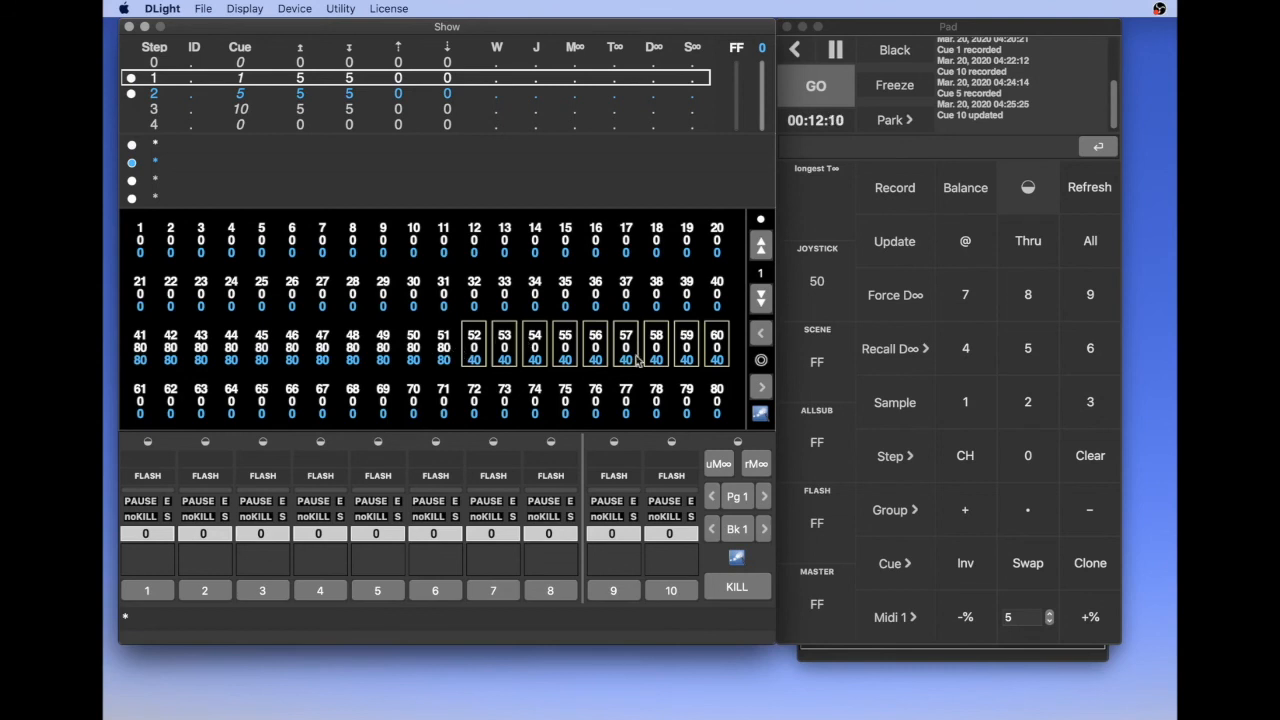
pyautogui.press('Escape')
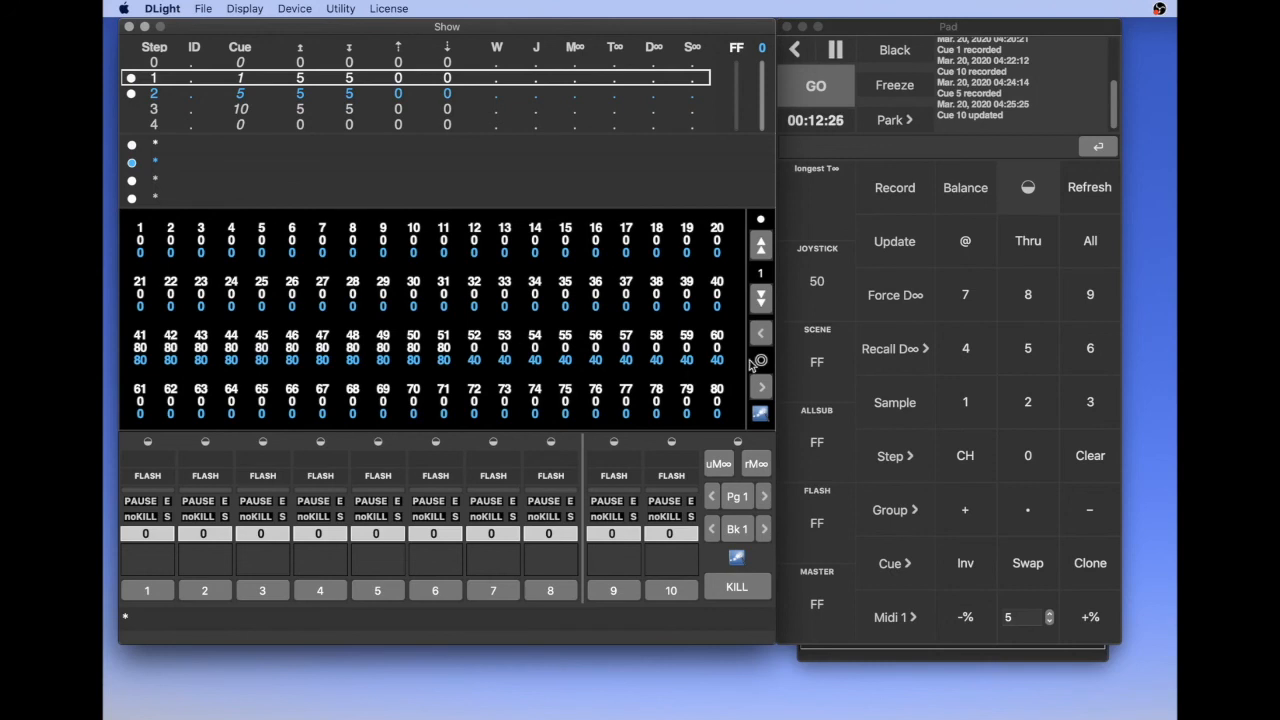
pyautogui.press('Down')
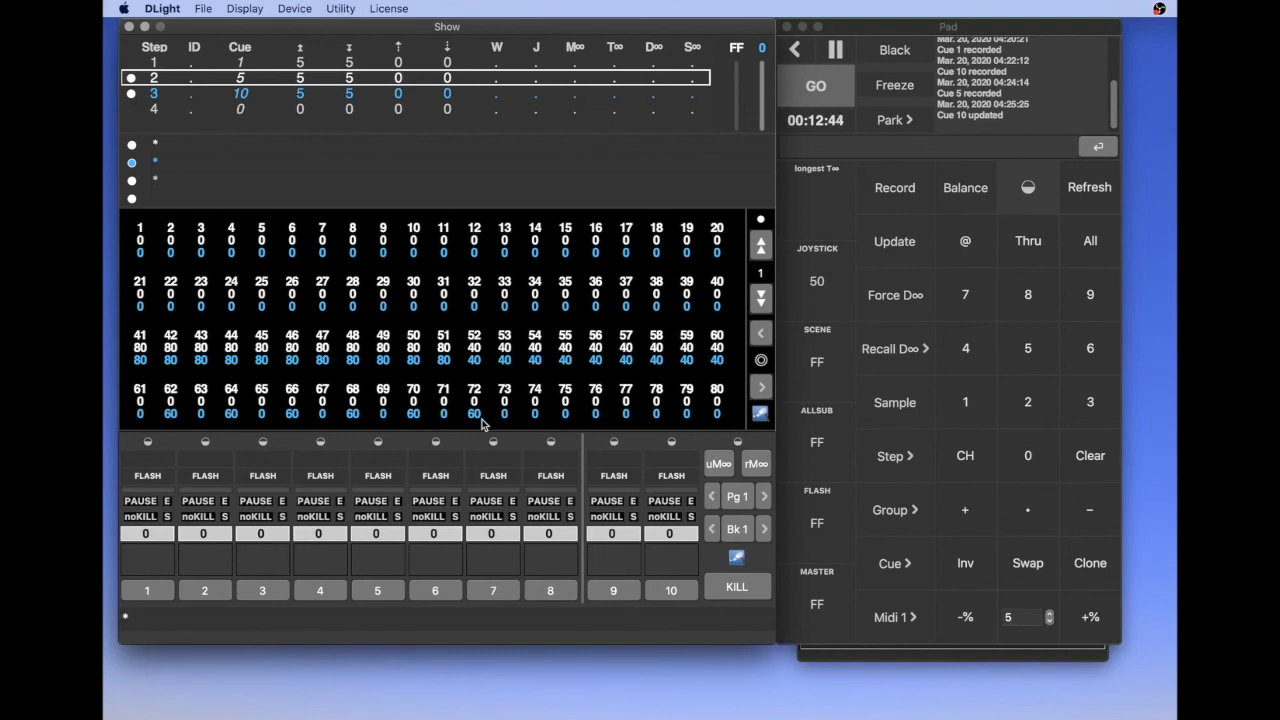
pyautogui.press('Down')
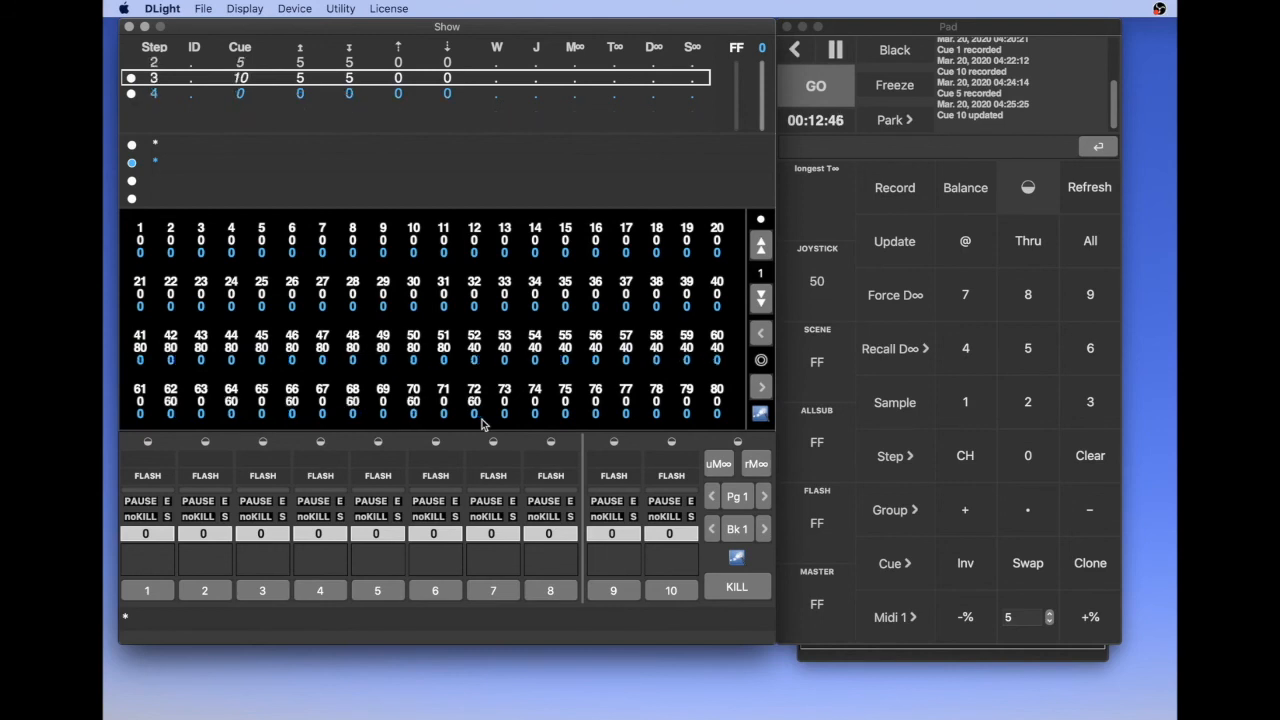